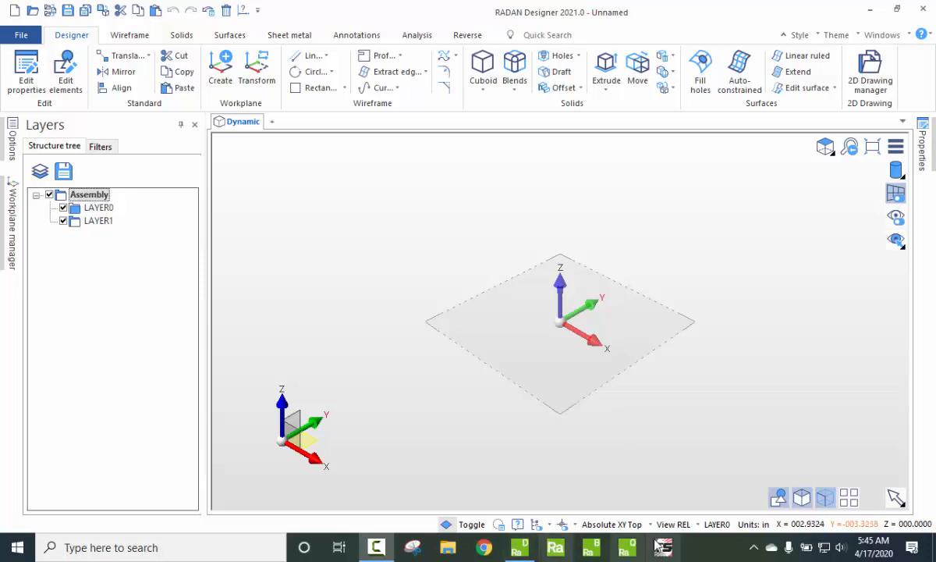
click(376, 549)
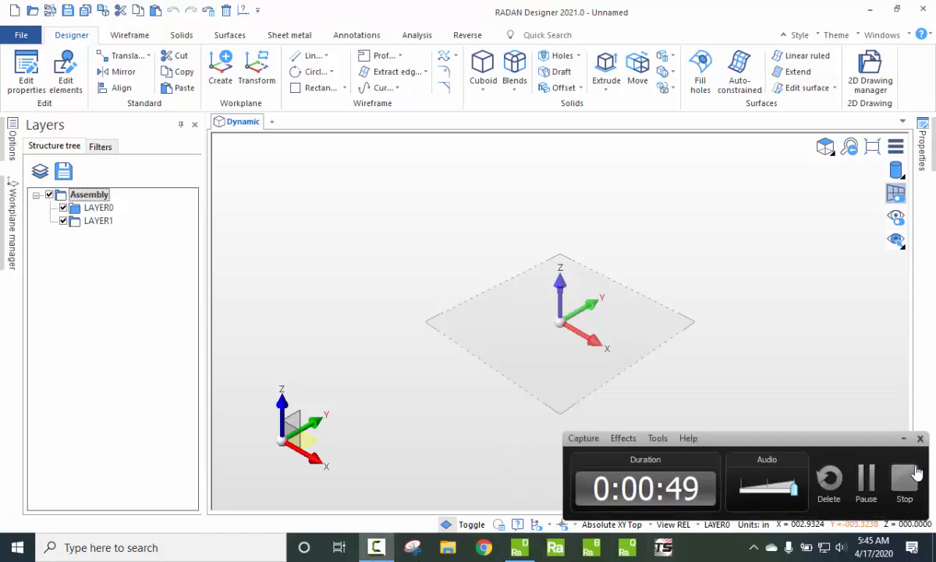
key(F9)
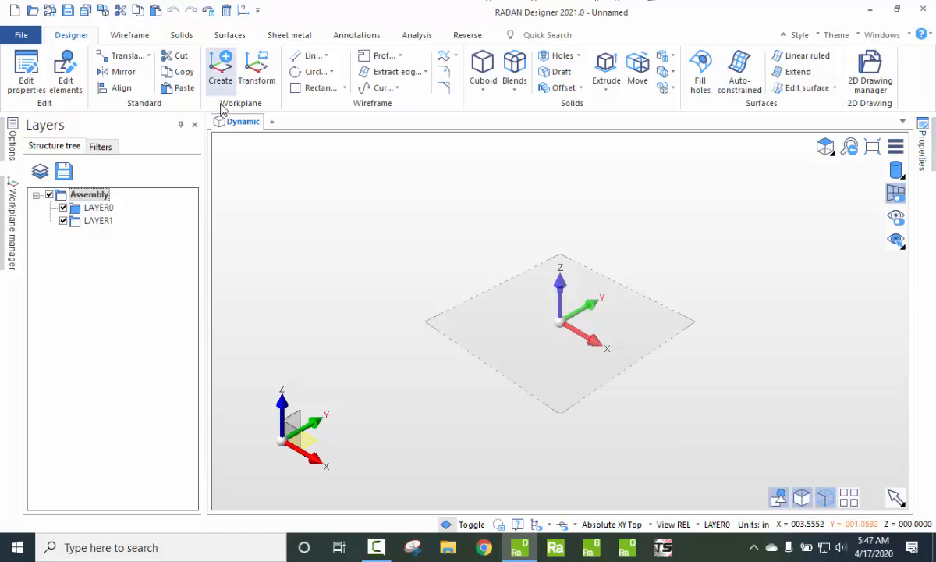
click(138, 35)
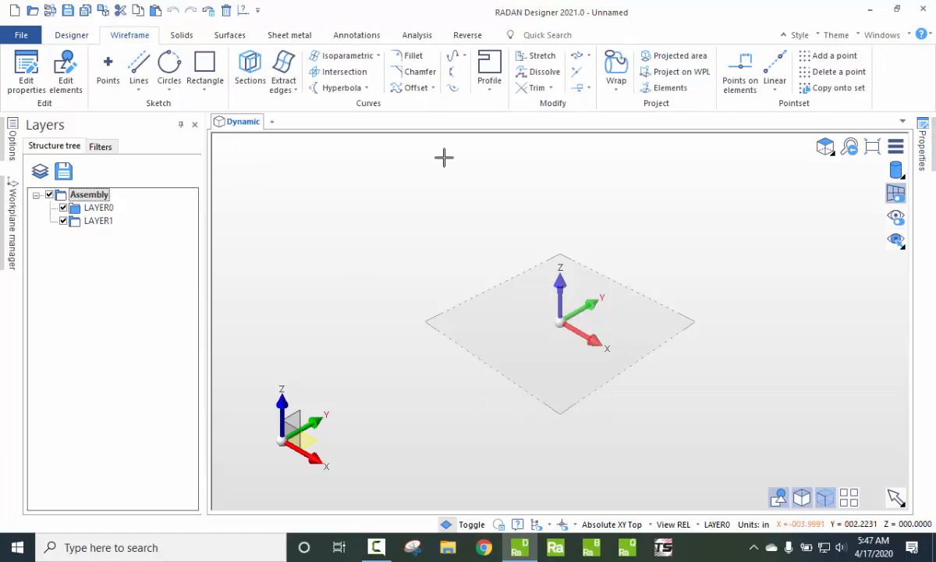
click(182, 36)
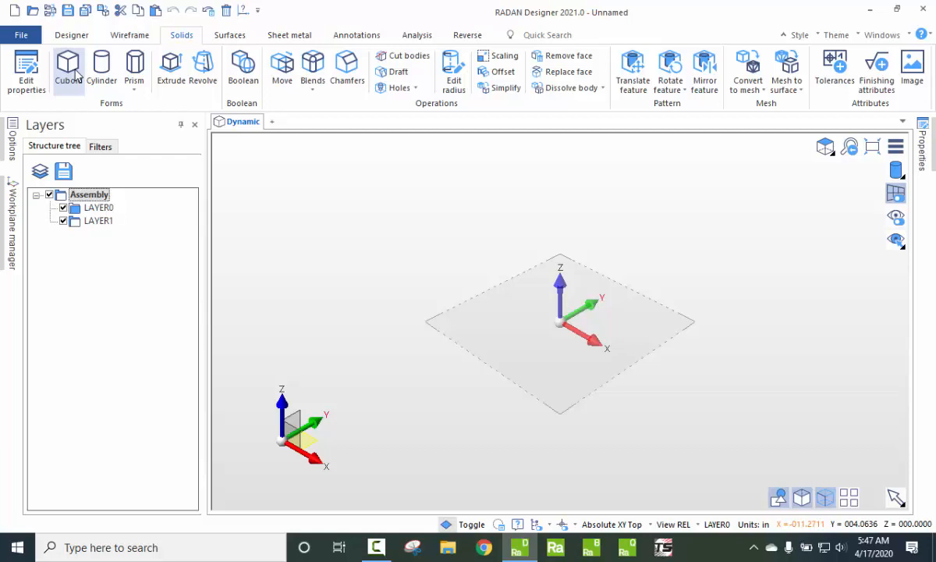
Step: Start a two-point wireframe rectangle using a centre application point placed at the workplane origin
click(129, 35)
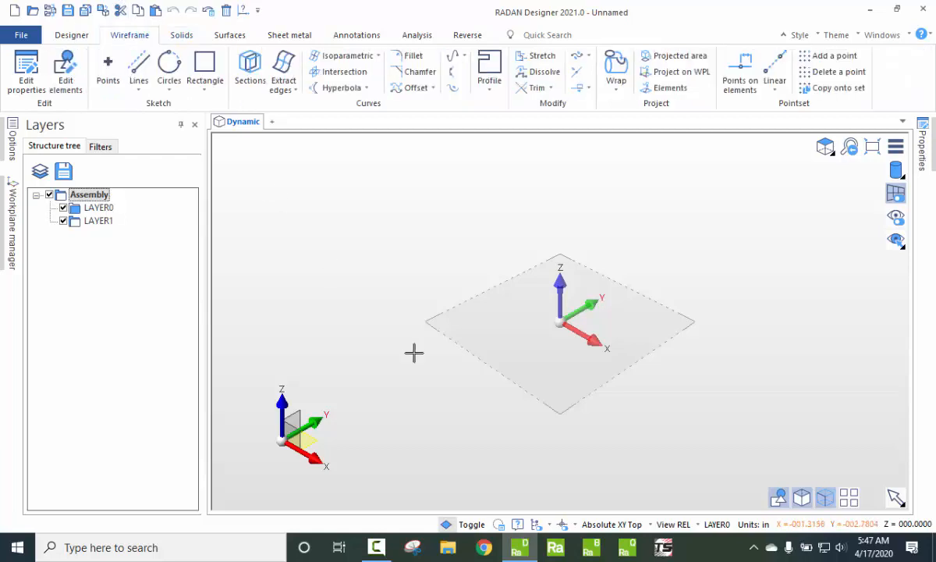
click(832, 151)
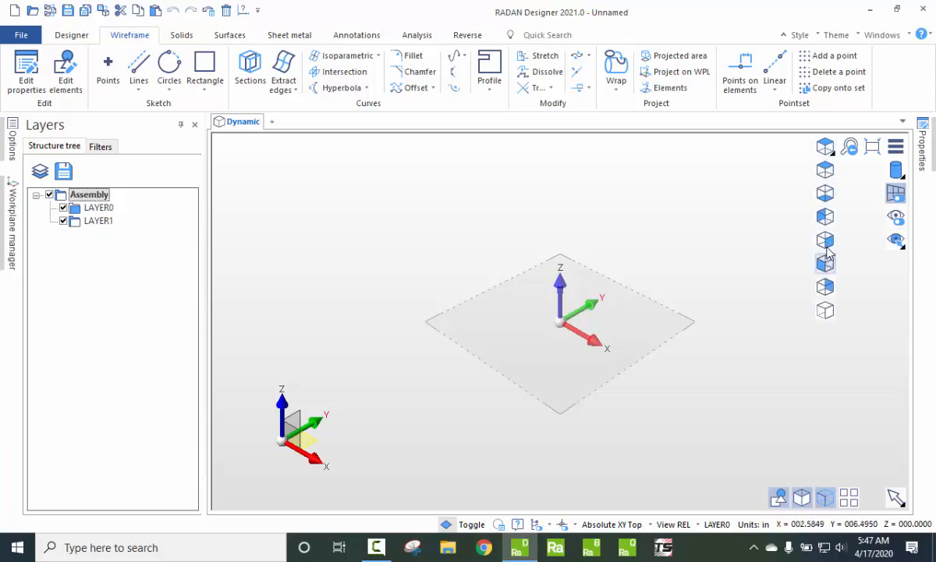
click(827, 195)
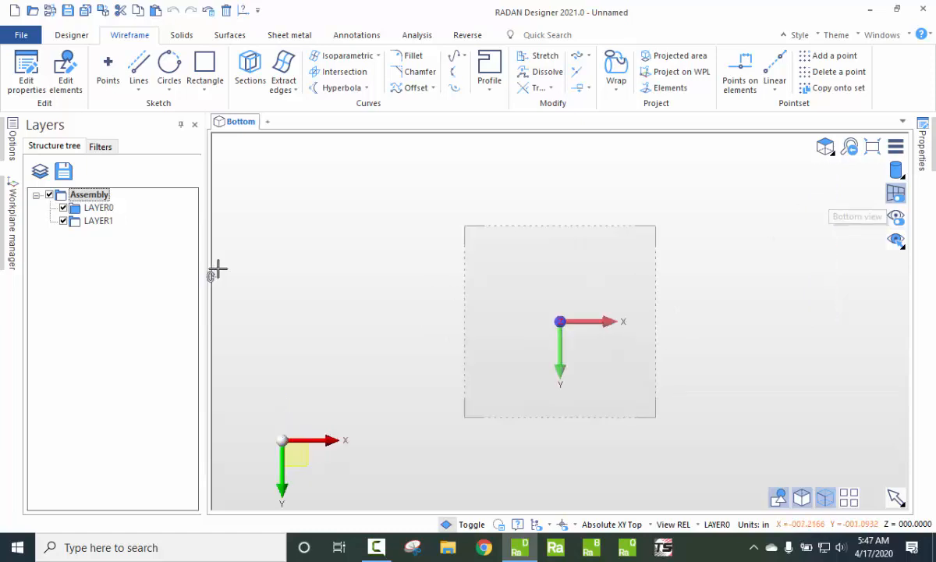
scroll(270, 284, down, 4)
scroll(451, 306, up, 3)
scroll(664, 343, down, 3)
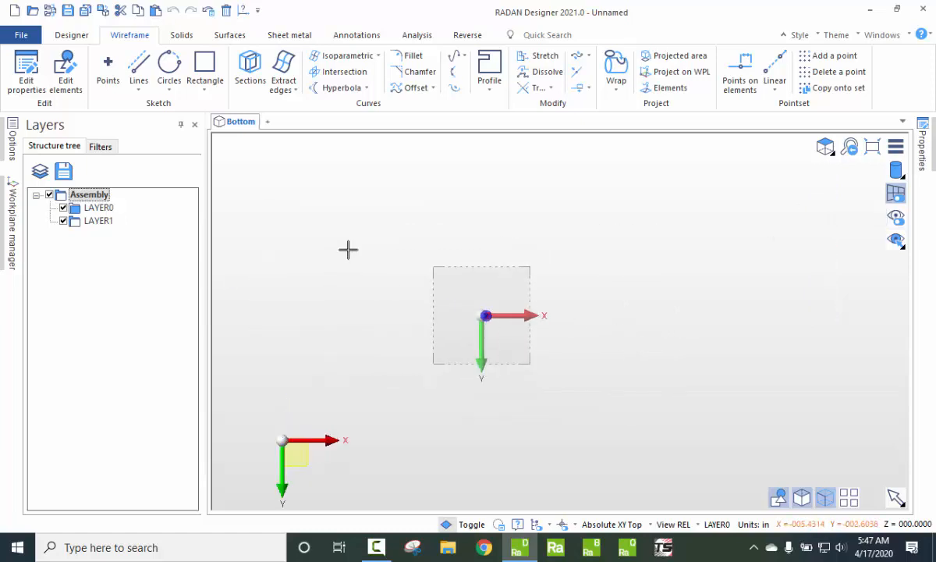
click(205, 68)
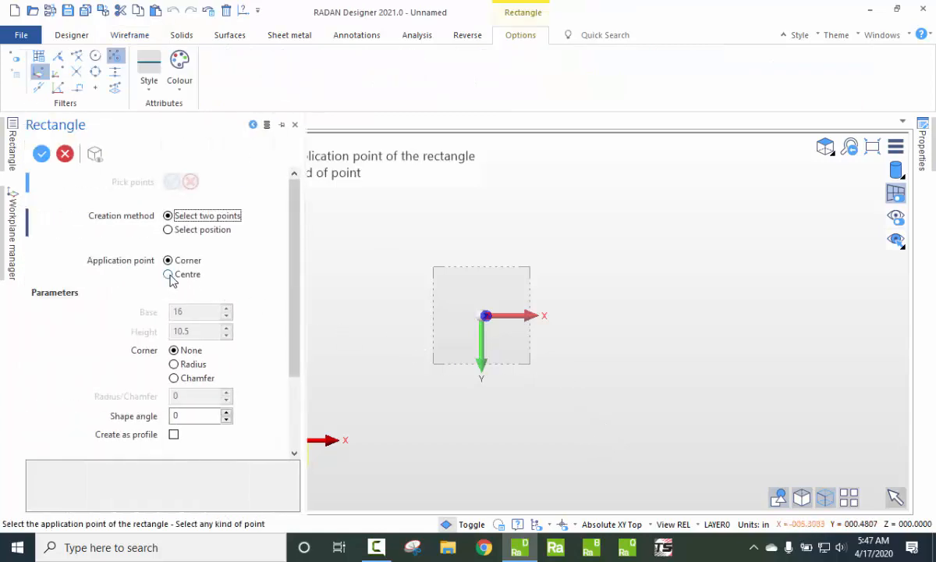
mouse_move(485, 314)
click(168, 275)
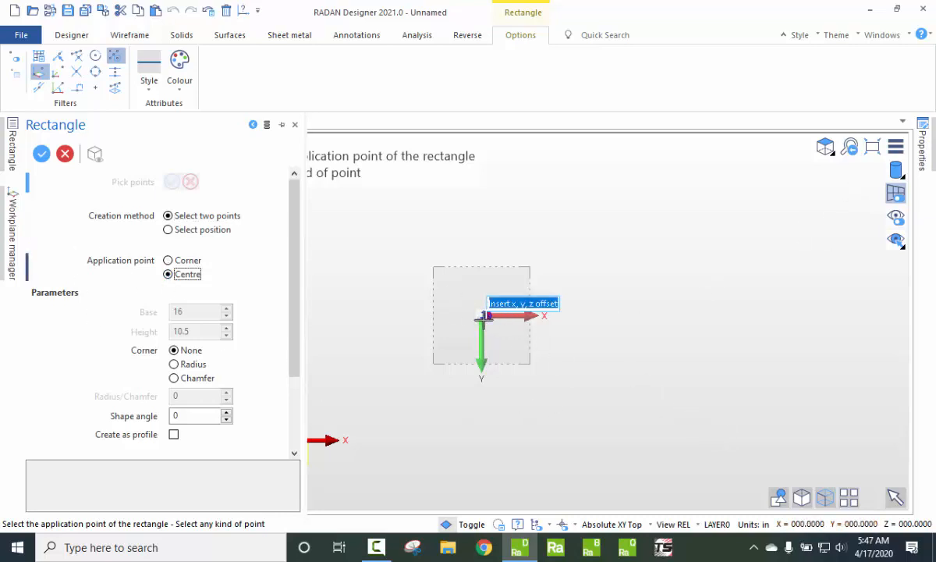
click(484, 315)
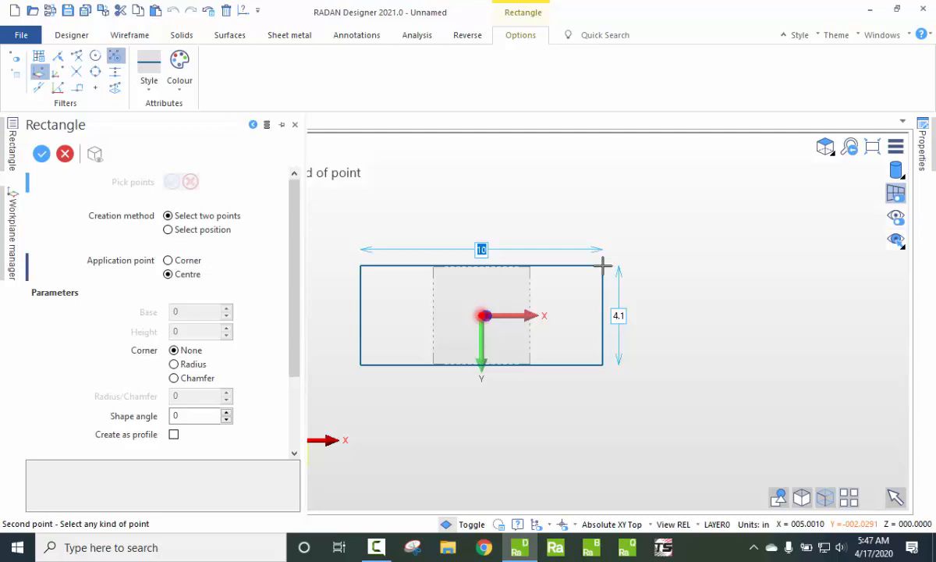
Step: Set the rectangle's size to 24 in along X by 9.5 in along Y and finish it
text(24.0)
key(Tab)
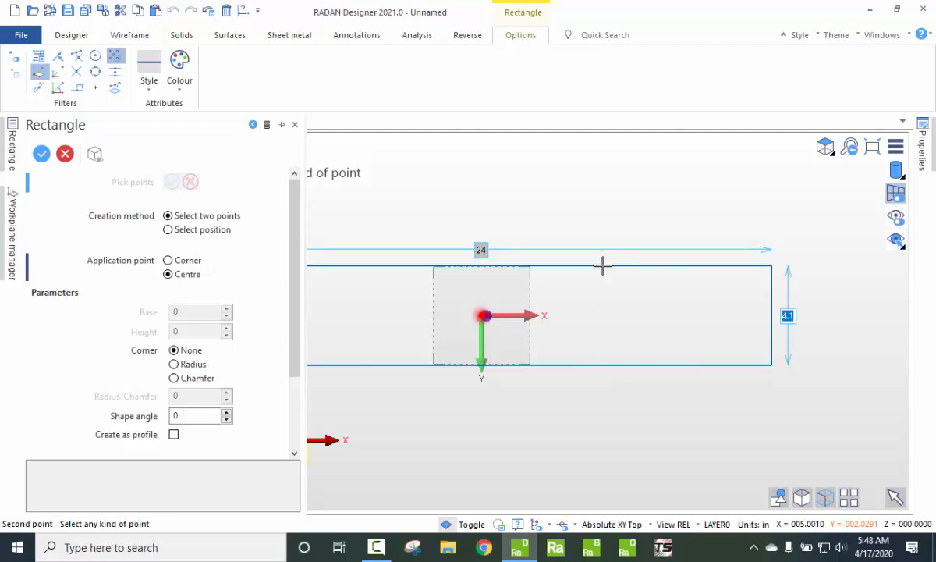
key(BackSpace)
text(9.5)
key(Return)
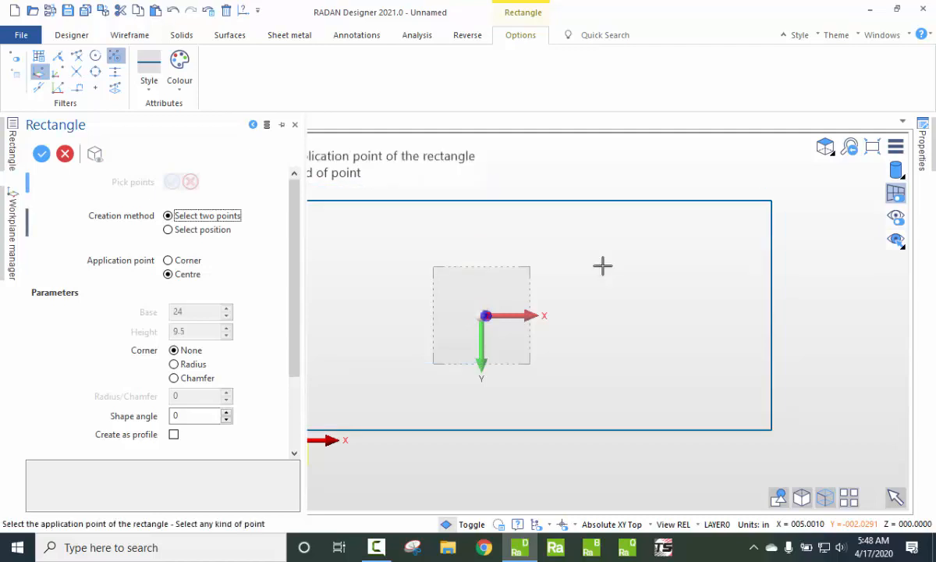
click(896, 171)
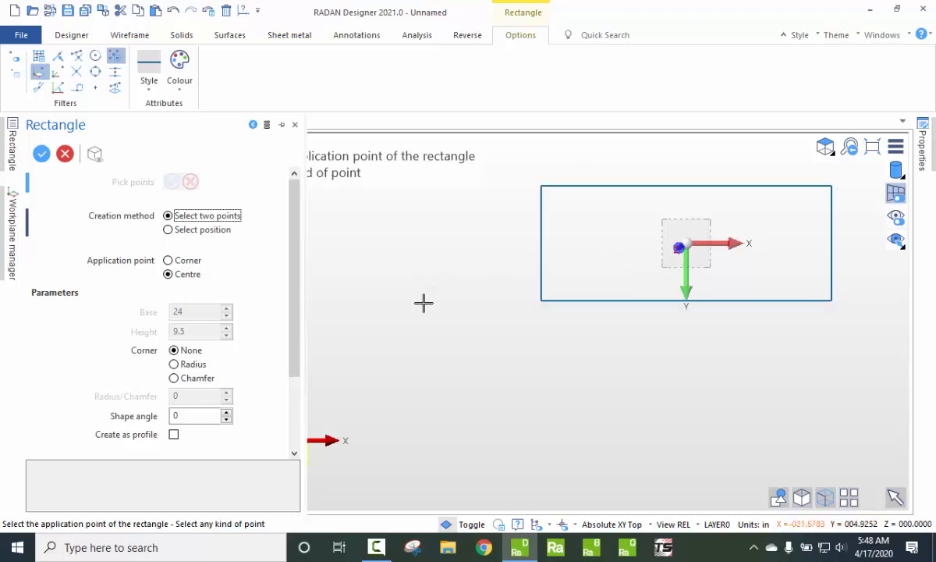
key(Escape)
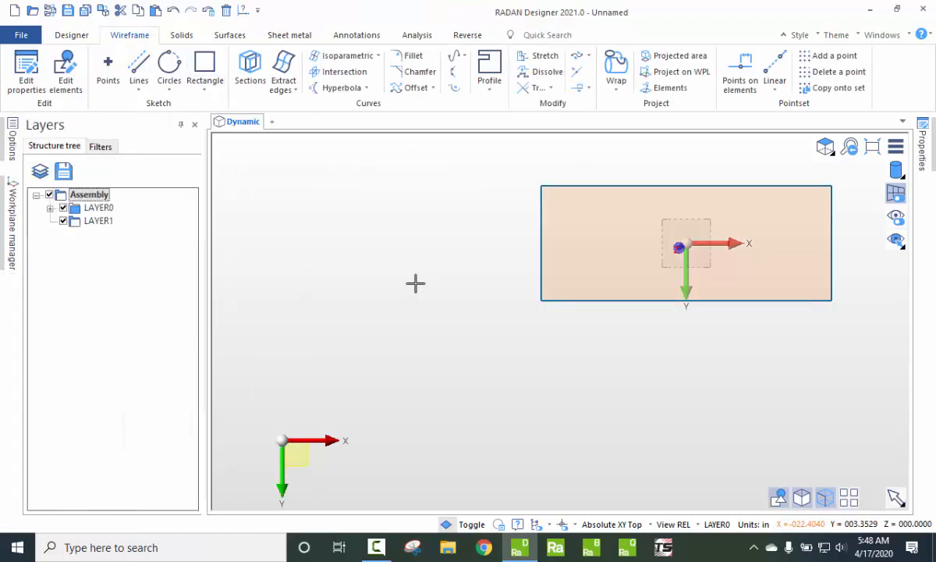
Step: Start a sheet metal part from the flat face enclosed by the rectangle
scroll(373, 290, down, 4)
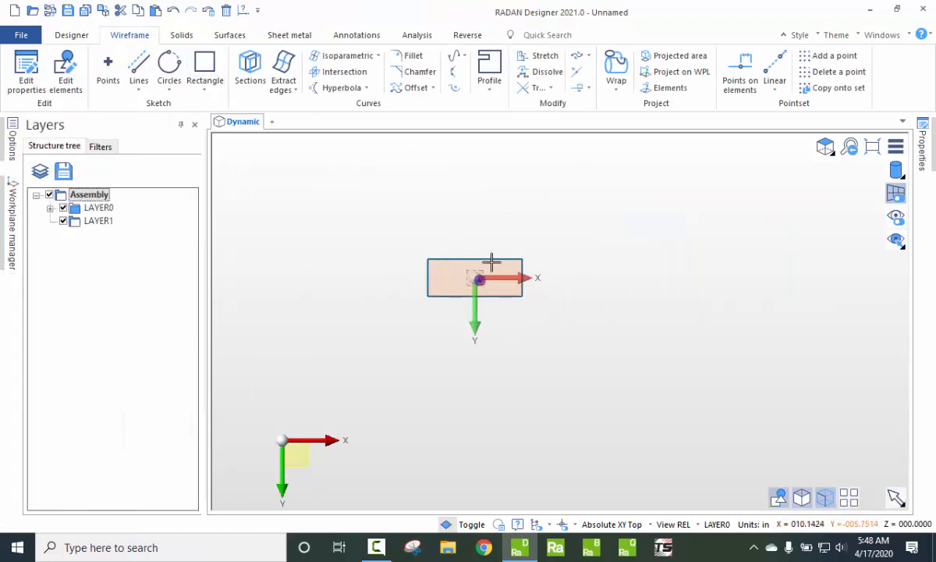
scroll(492, 262, up, 2)
scroll(445, 386, up, 1)
scroll(565, 372, down, 2)
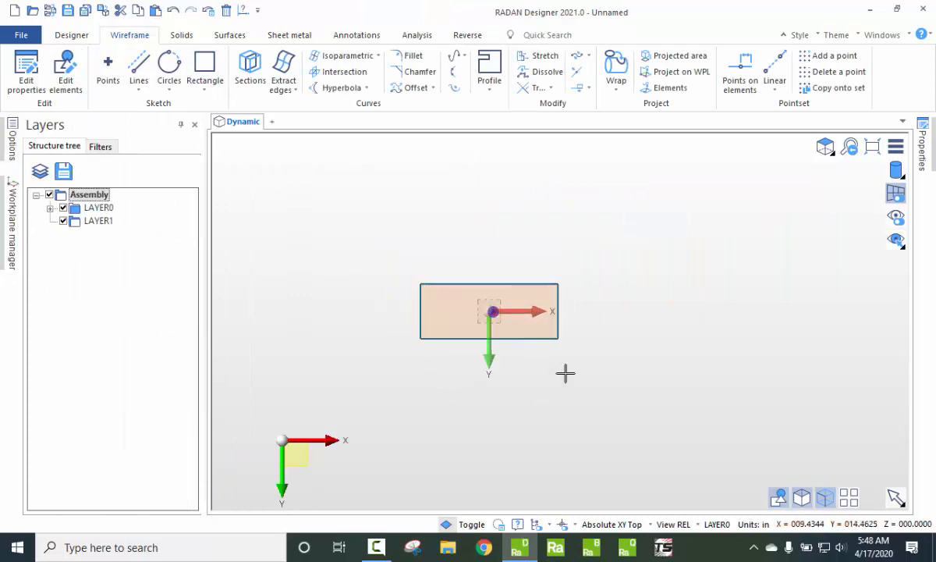
click(825, 147)
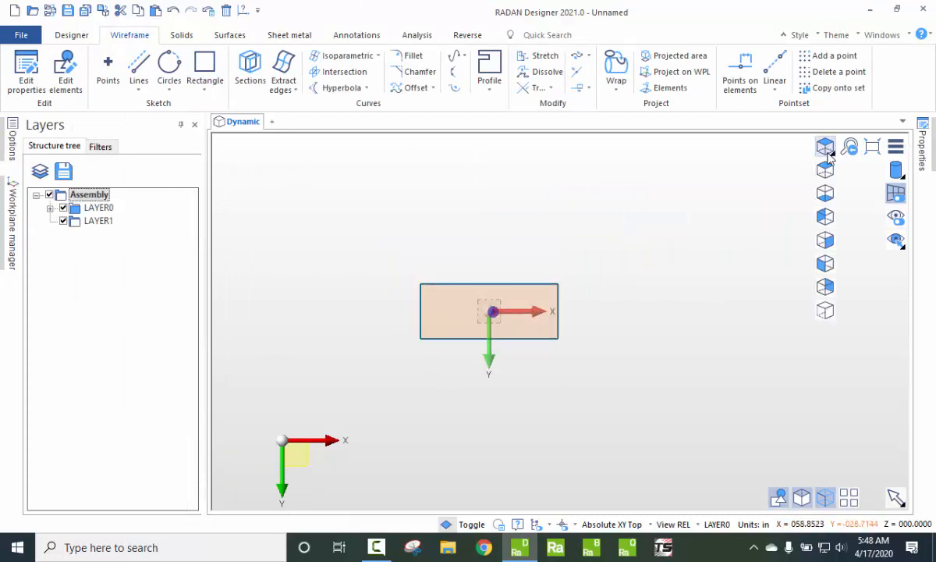
click(826, 312)
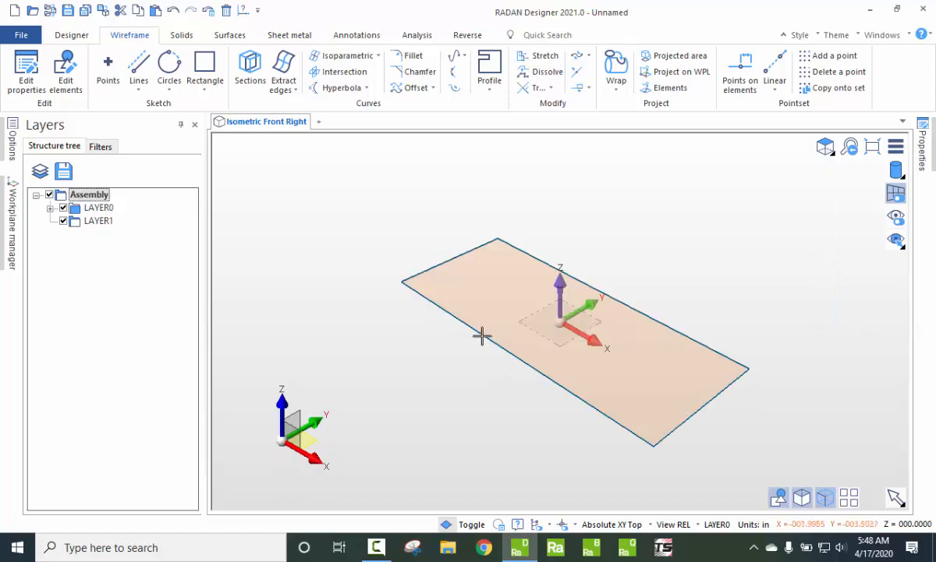
scroll(409, 306, down, 1)
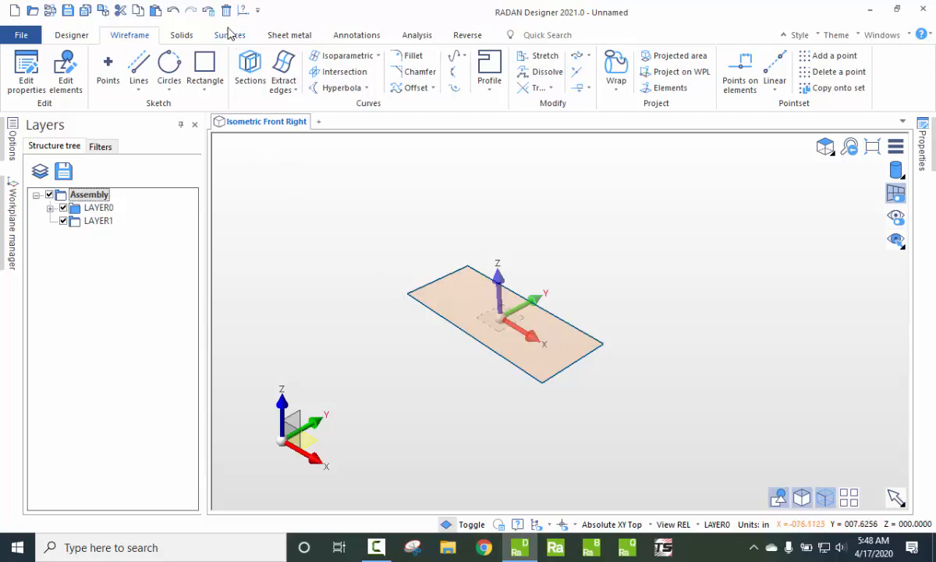
click(286, 39)
click(683, 75)
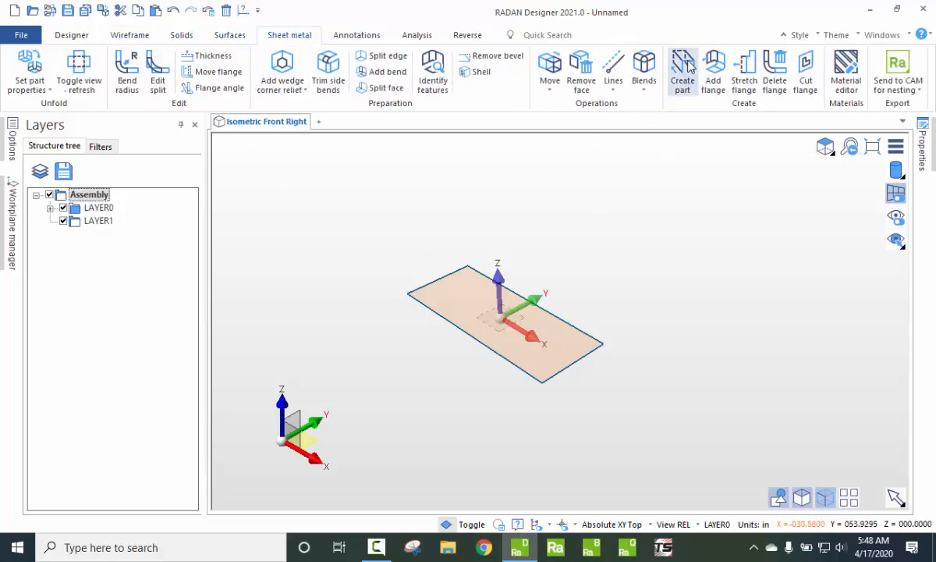
click(456, 310)
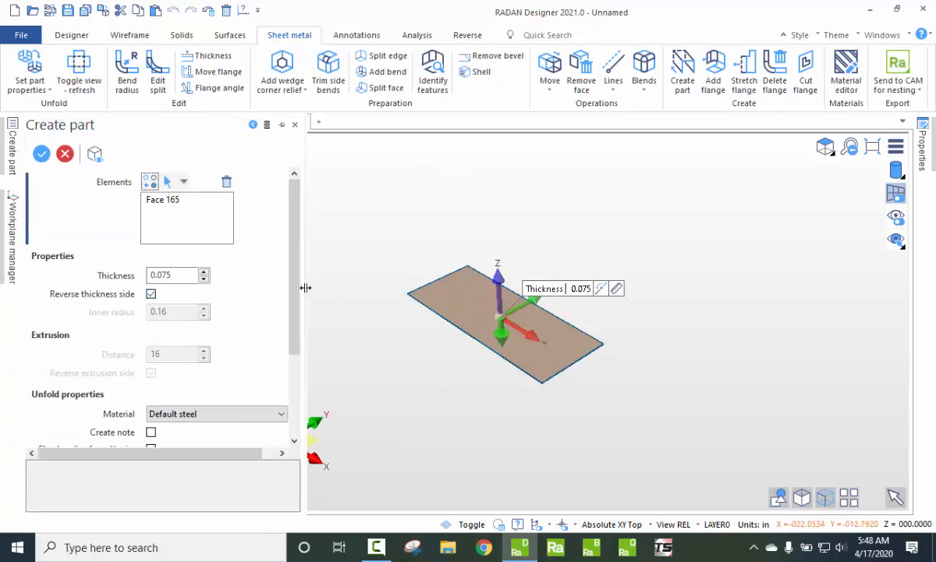
Step: Create the part 0.075 in thick in Default steel with Reverse thickness side on and the K-factor unfolding method
scroll(272, 288, down, 2)
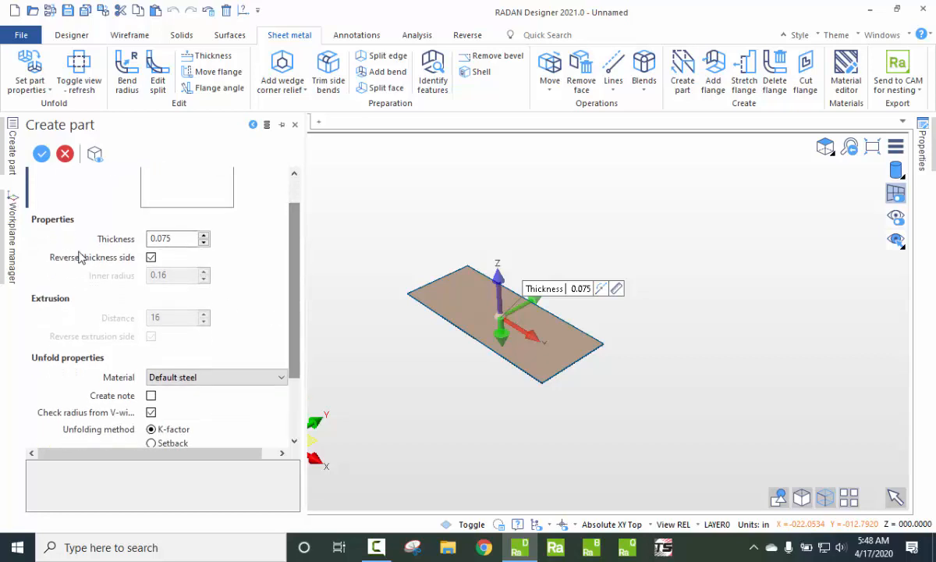
click(150, 259)
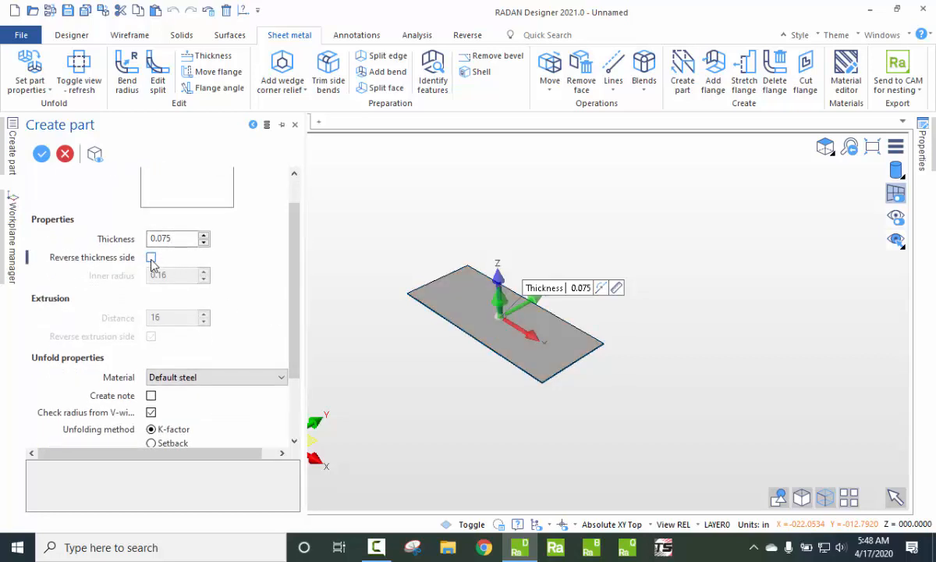
click(151, 259)
drag(295, 304, 299, 370)
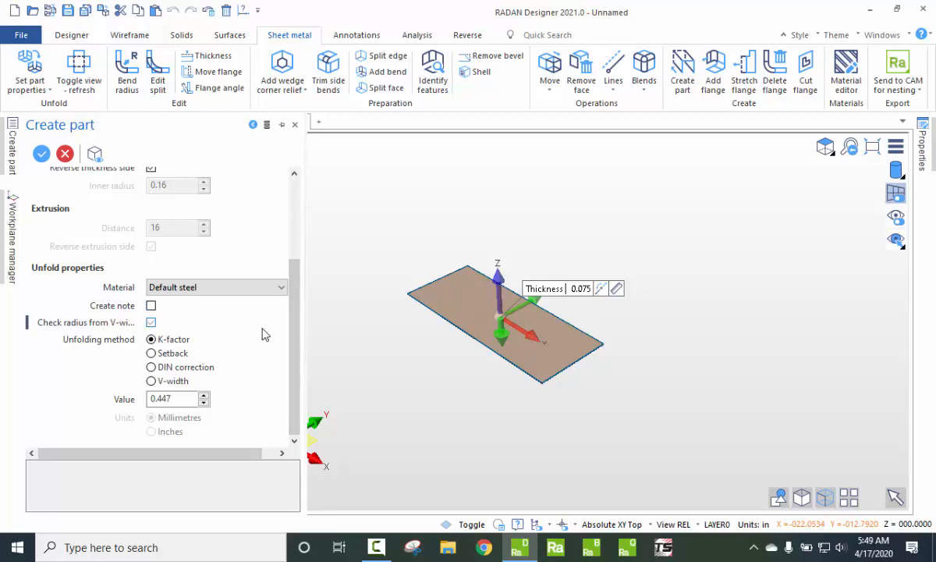
drag(299, 330, 295, 251)
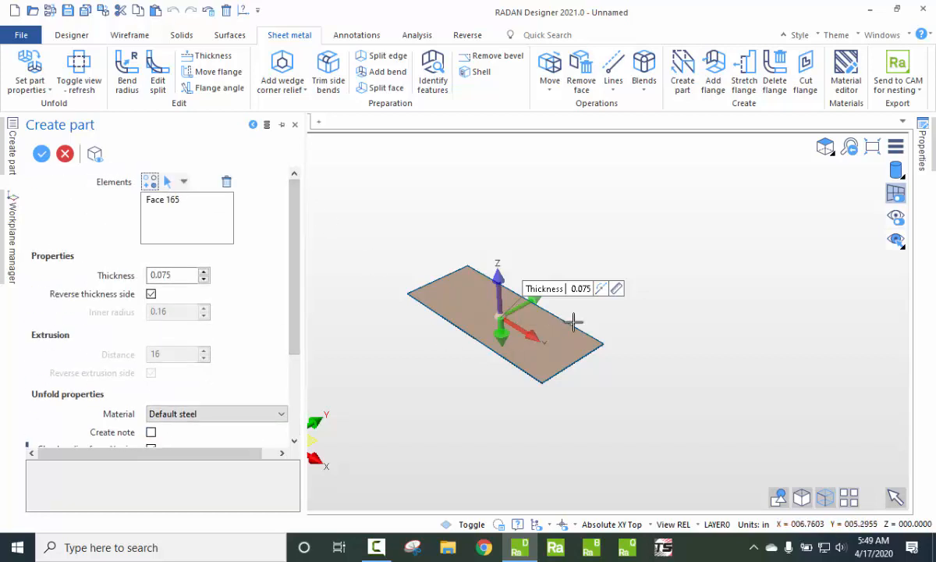
click(481, 196)
key(Escape)
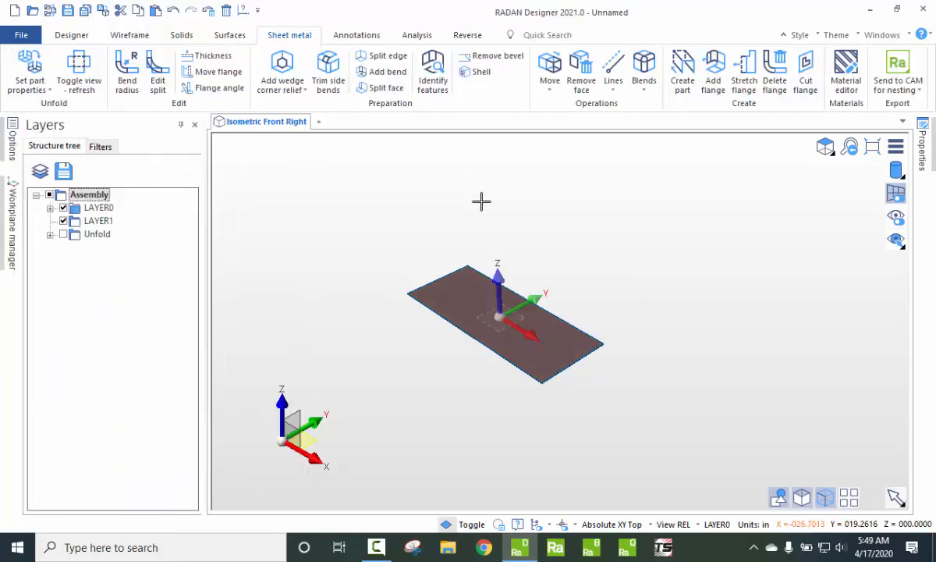
Step: Add a 2 in long, 90-degree flange upward along the plate's long front edge, with Reverse side off and the Inside constant style
scroll(461, 379, up, 2)
middle_drag(476, 159, 590, 402)
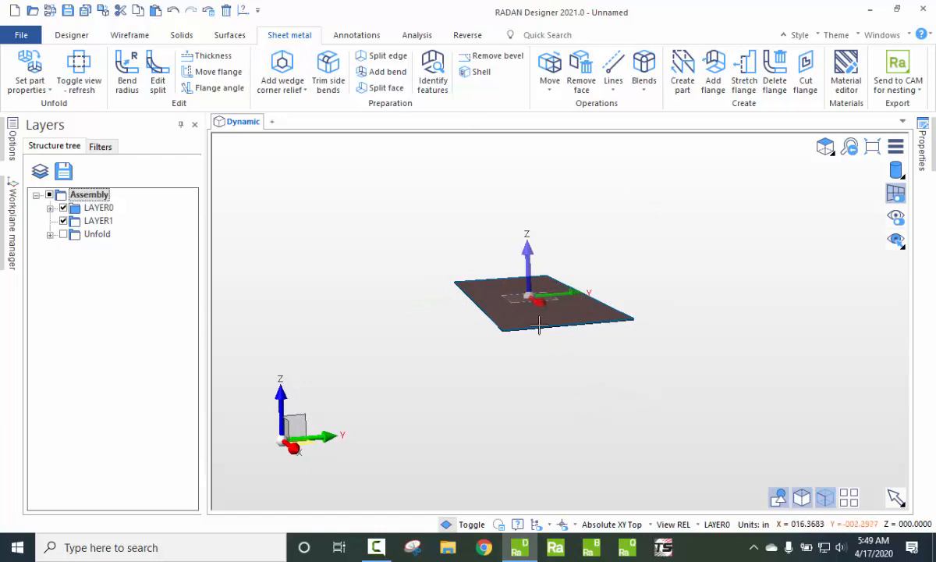
middle_drag(584, 375, 628, 394)
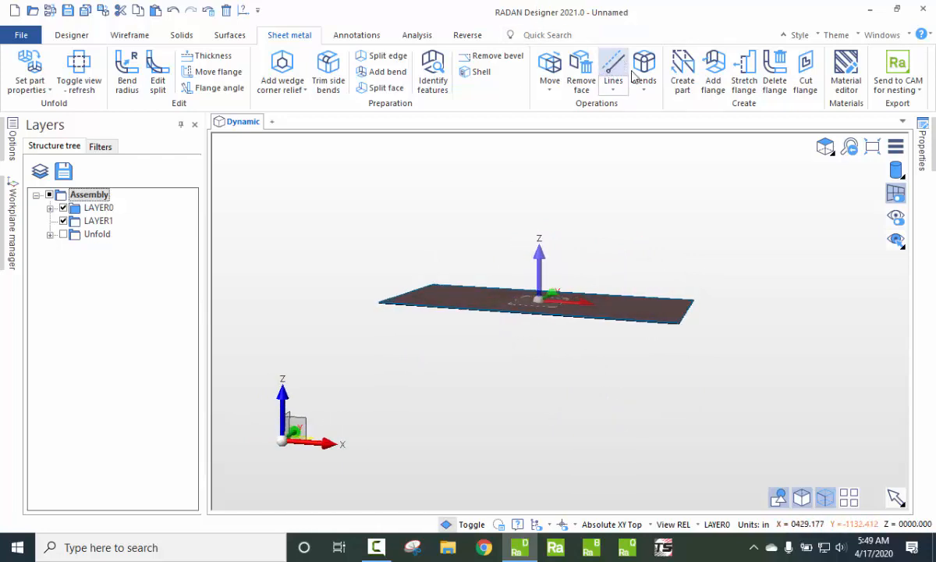
click(714, 82)
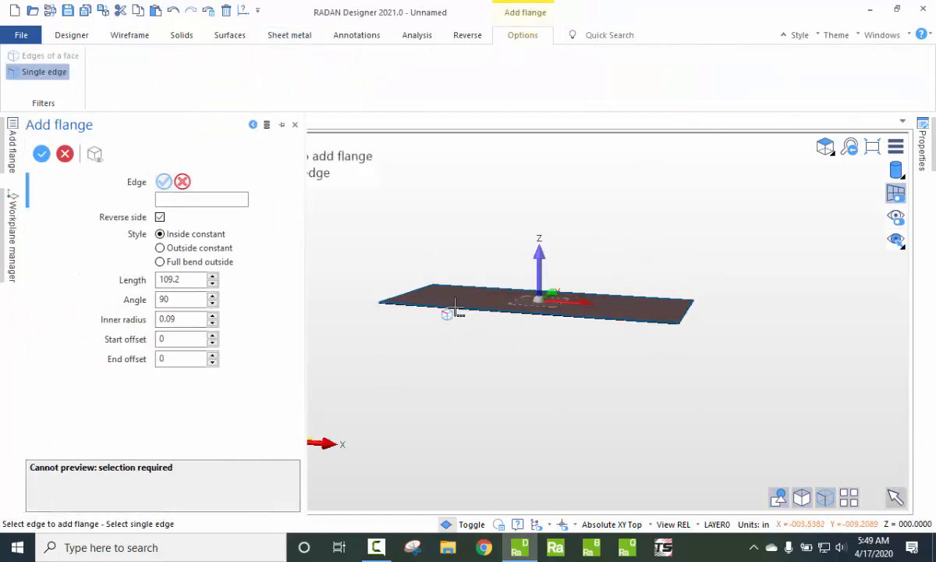
click(464, 310)
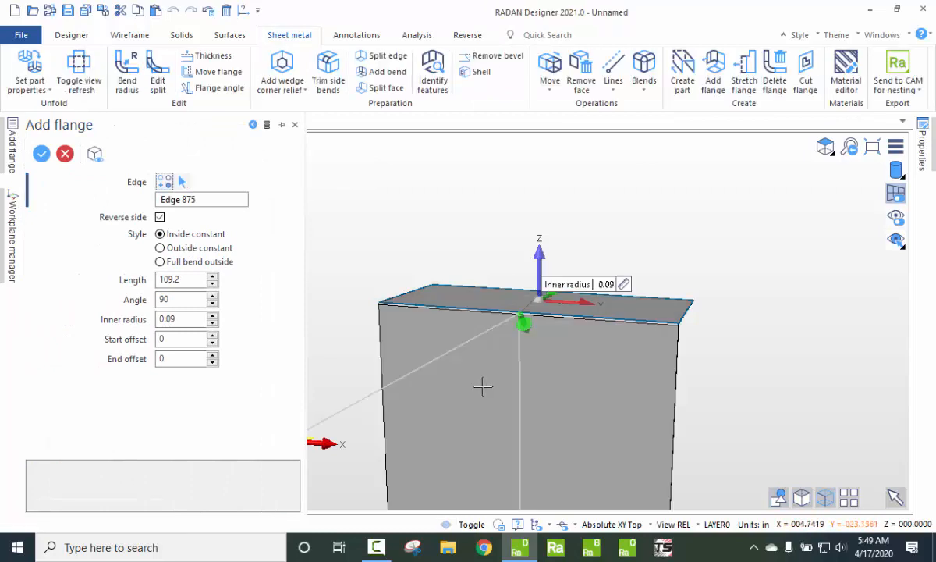
click(160, 217)
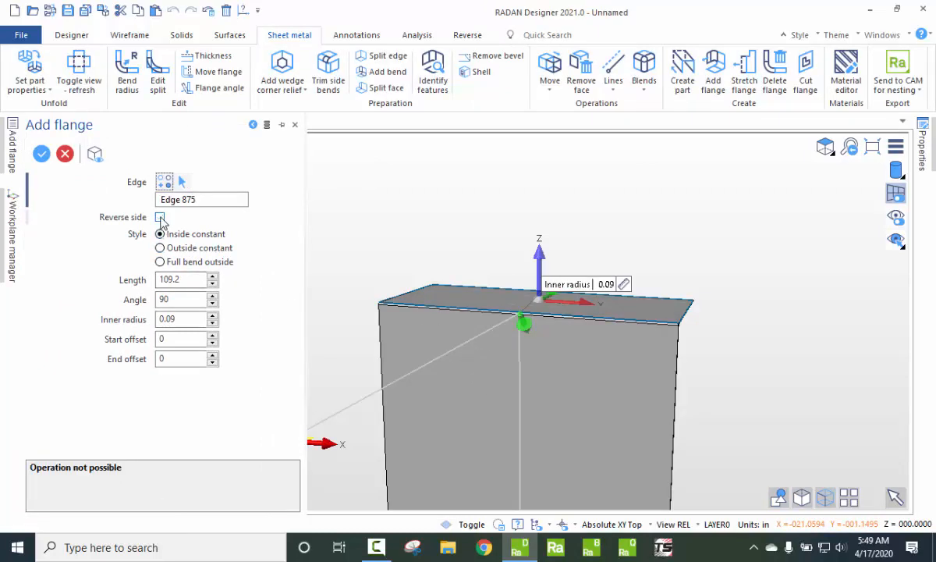
double_click(170, 280)
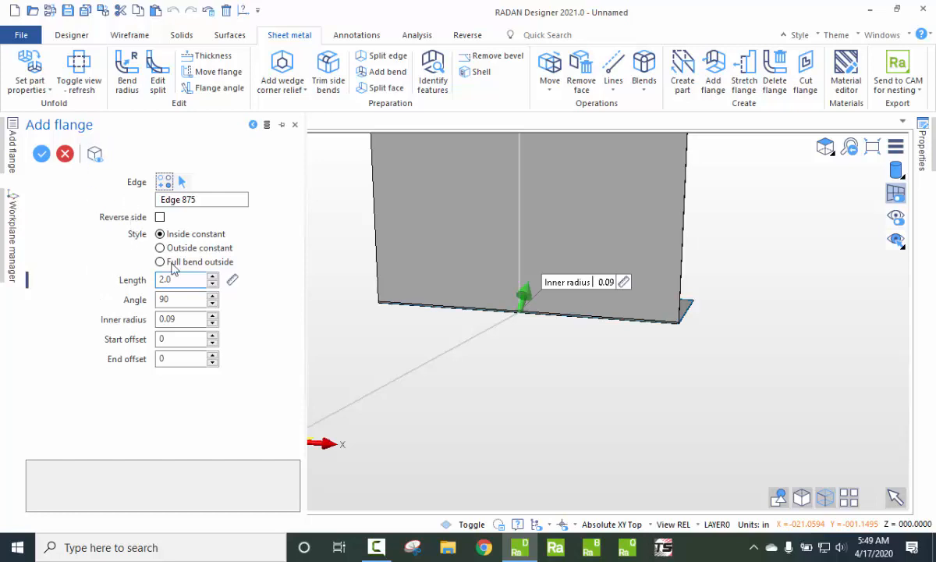
right_click(354, 291)
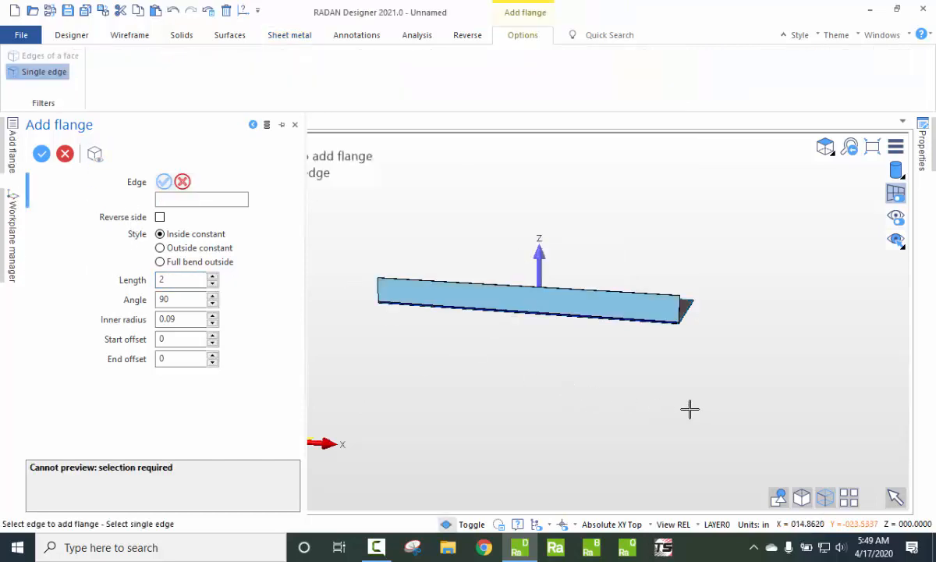
middle_drag(690, 409, 550, 446)
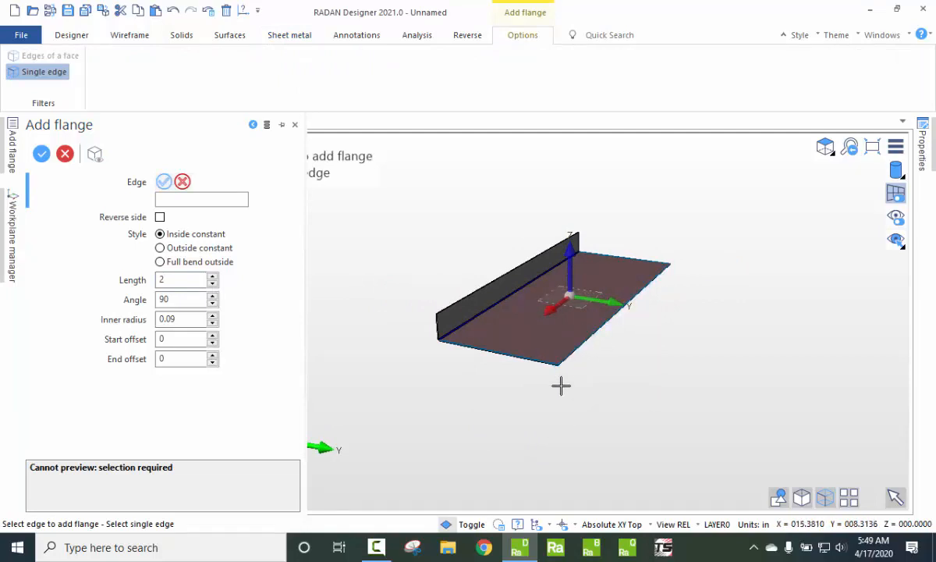
Step: Add a matching 2 in long, 90-degree upward flange along the plate's opposite long edge, using the Inside constant style
scroll(550, 380, up, 3)
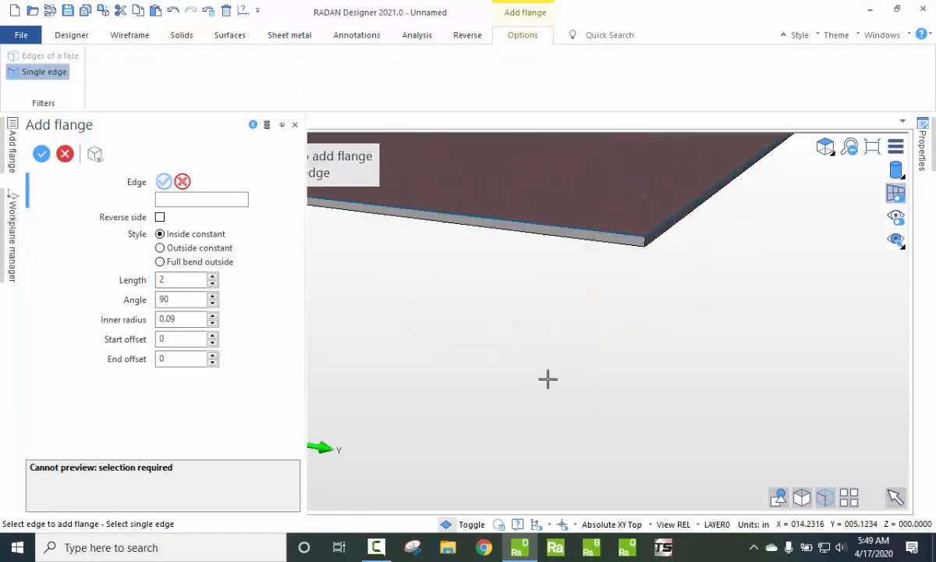
click(654, 225)
scroll(558, 402, down, 3)
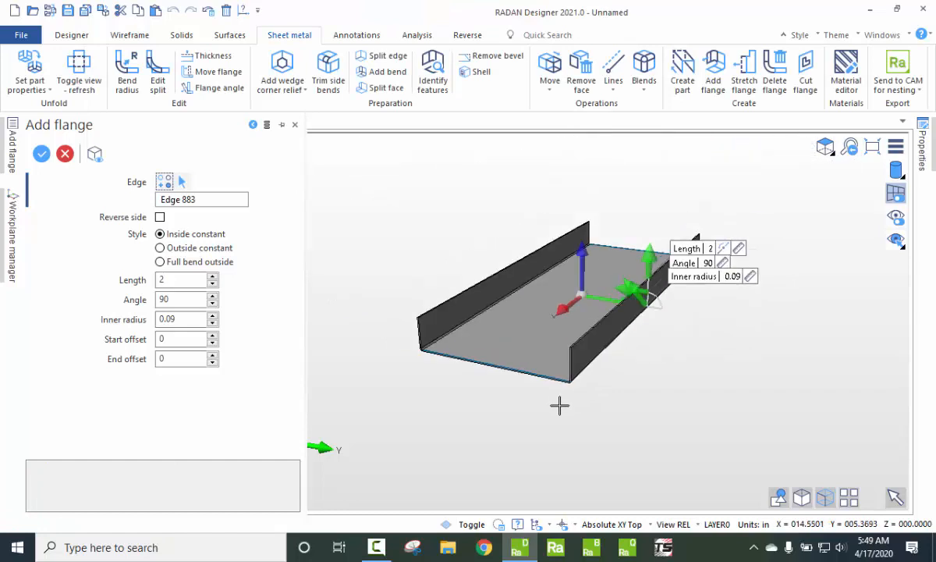
right_click(559, 198)
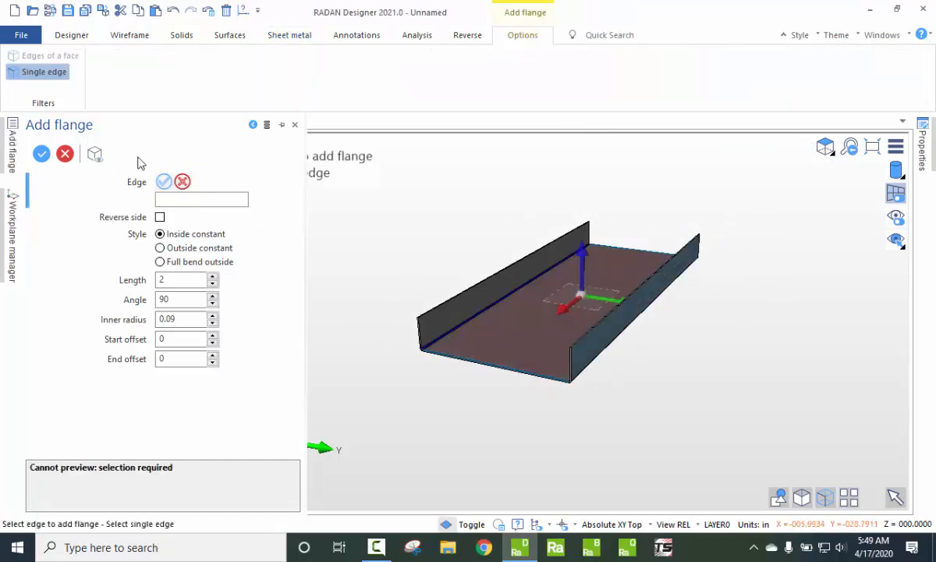
right_click(429, 181)
middle_drag(428, 434, 456, 416)
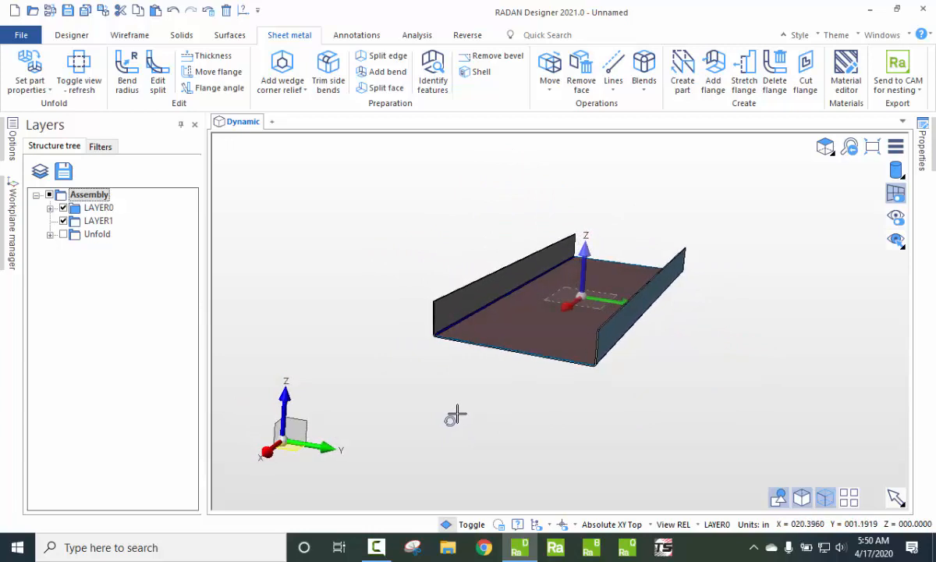
scroll(414, 316, up, 1)
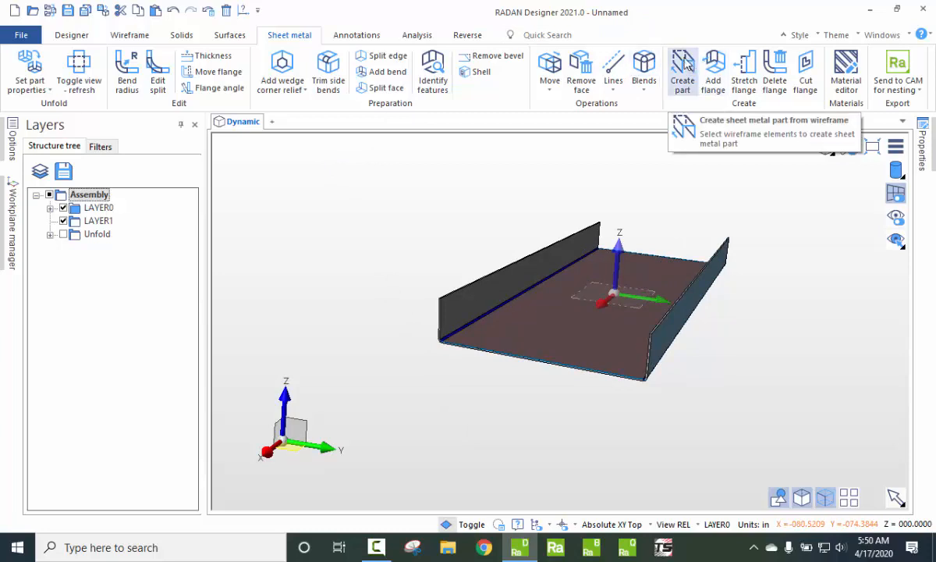
Step: Add a 0.375 in long, 90-degree inward flange along the top edge of the side flange on the negative Y side
click(713, 69)
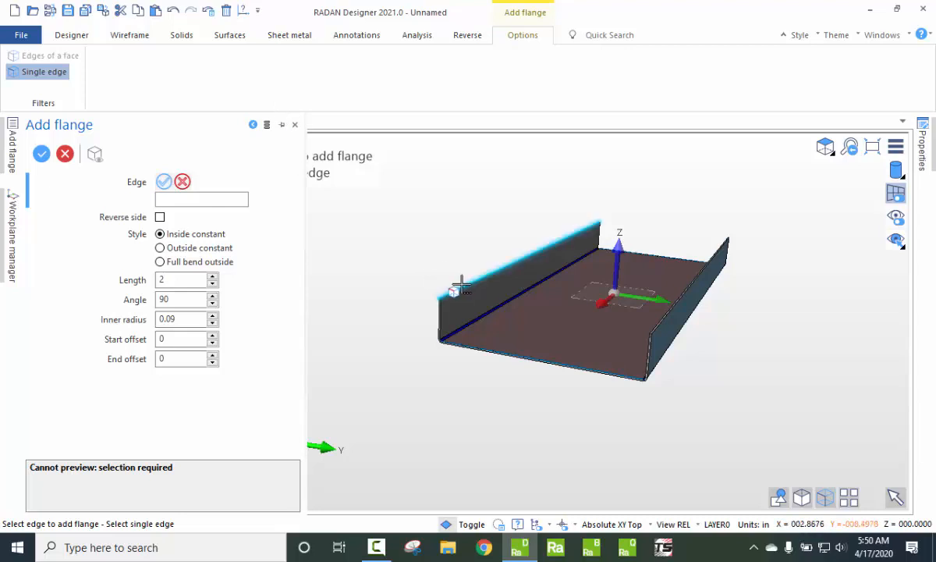
scroll(425, 316, up, 3)
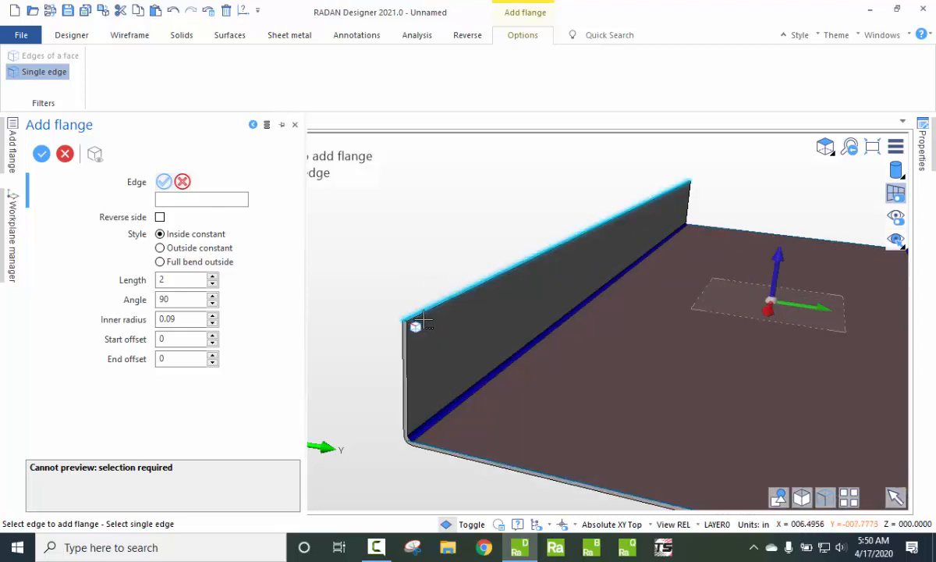
scroll(421, 316, up, 2)
click(434, 324)
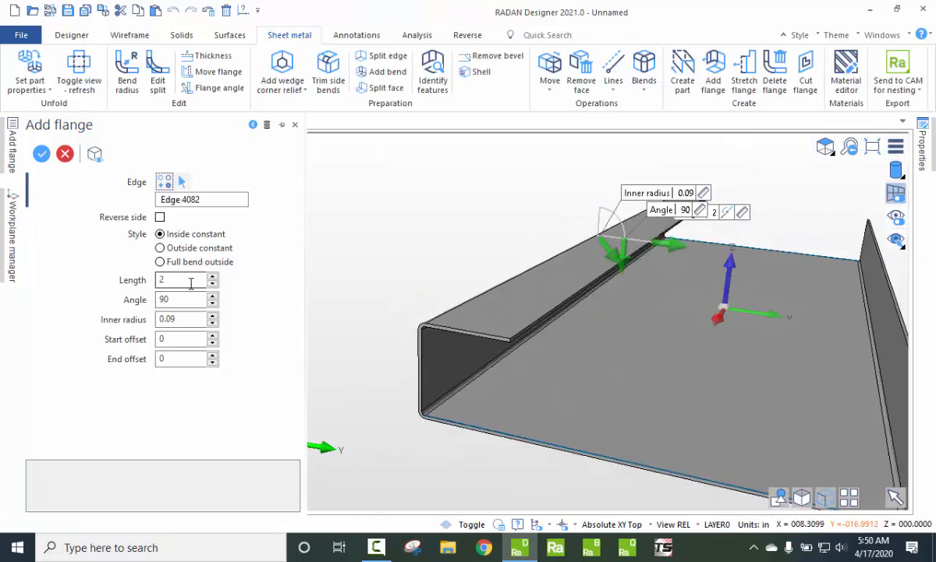
drag(186, 279, 106, 279)
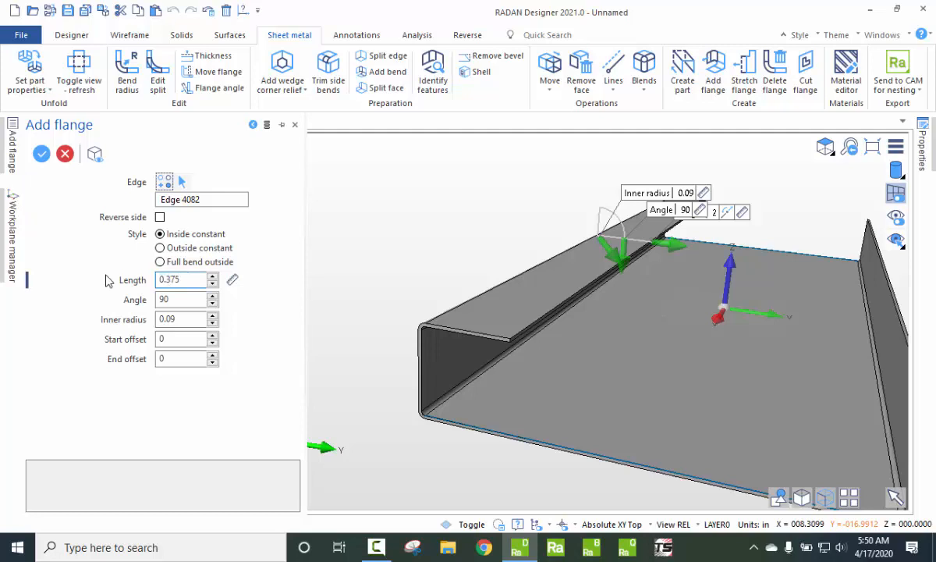
click(173, 299)
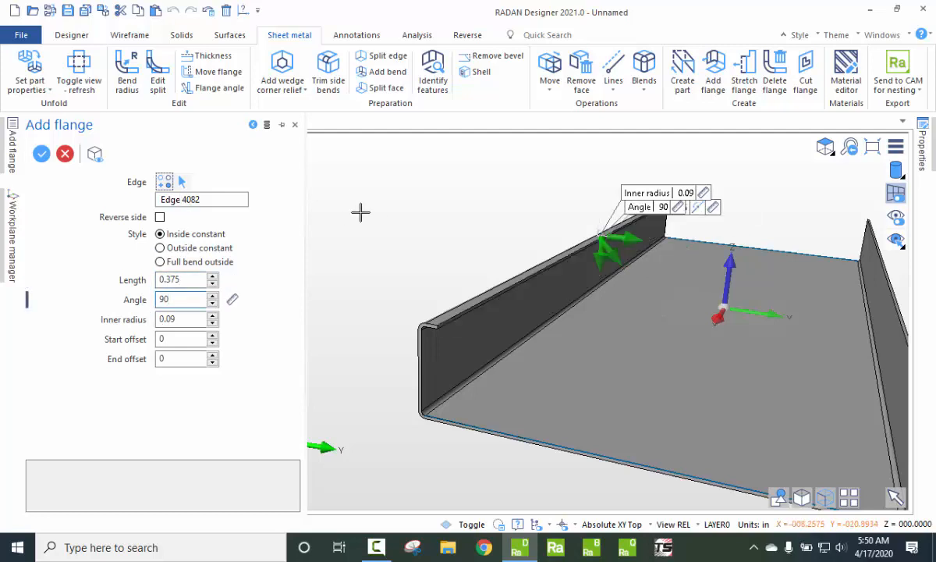
Step: Add the same 0.375 in, 90-degree inward flange along the top edge of the side flange on the positive Y side
click(904, 318)
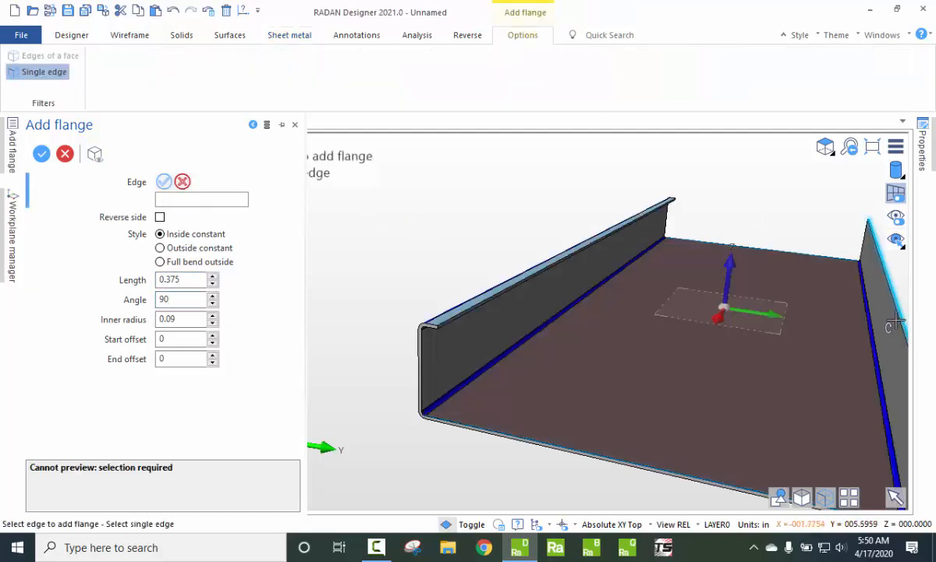
click(895, 320)
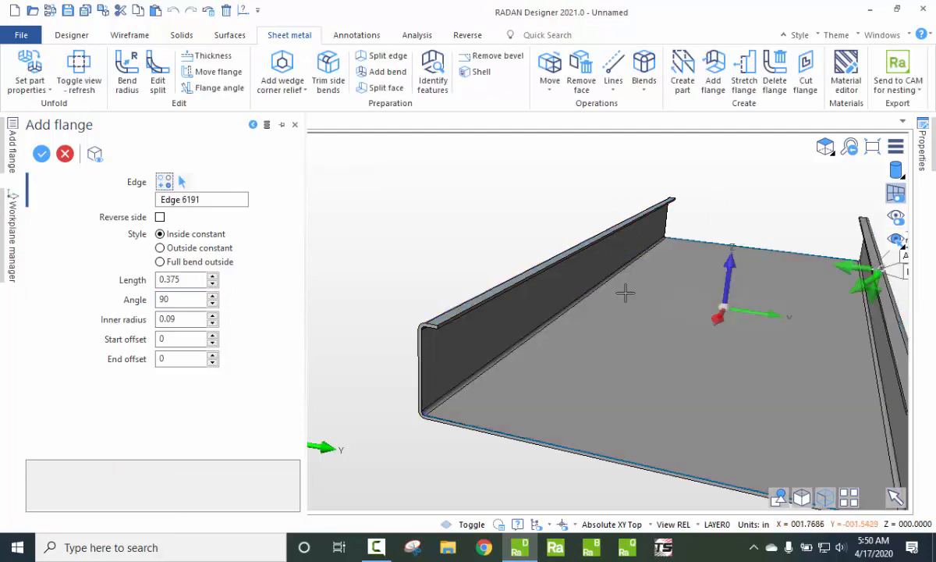
right_click(393, 245)
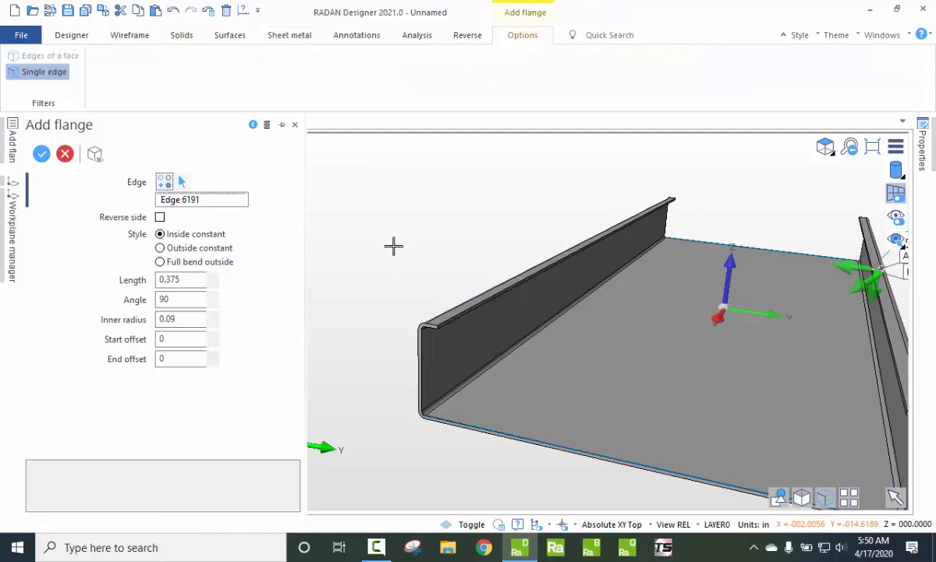
Step: Add a 0.25 in, 90-degree downward return lip to the negative Y side's inward flange, with Reverse side on
click(445, 329)
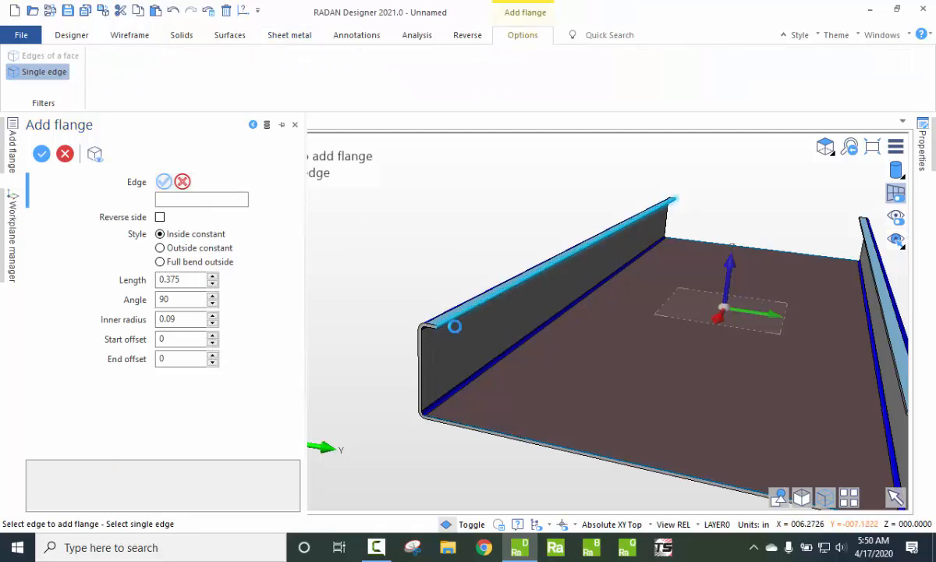
click(159, 218)
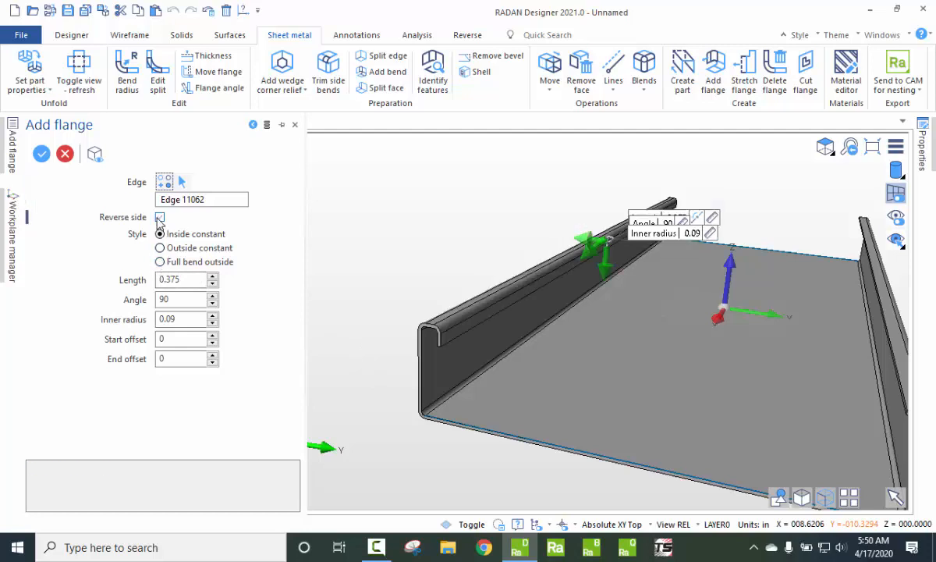
click(168, 278)
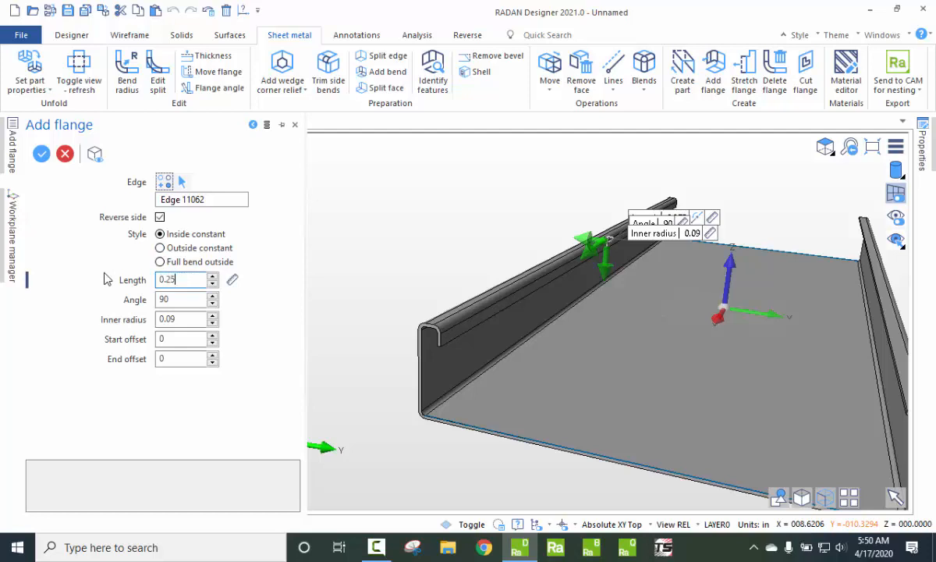
text(0.25)
click(180, 301)
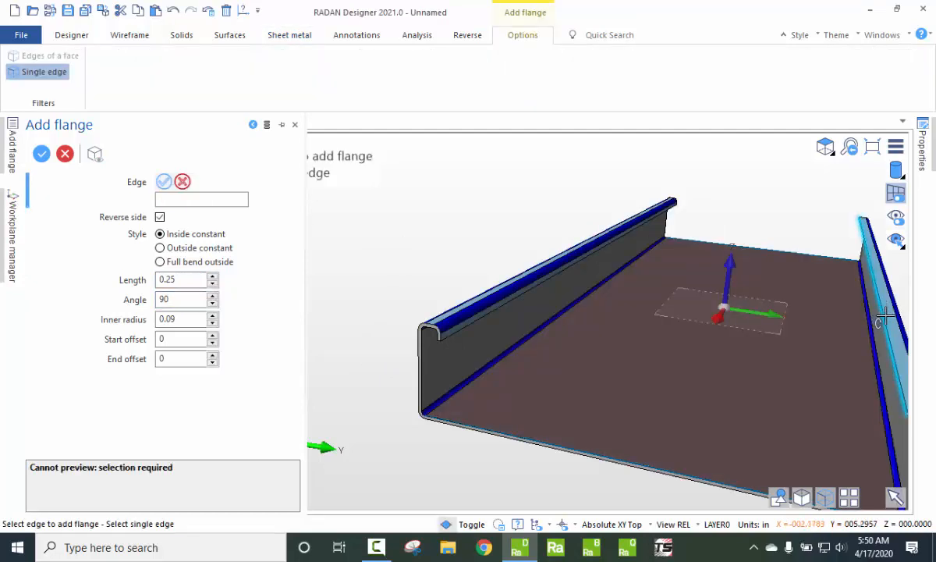
Step: Add a matching 0.25 in, 90-degree downward return lip along the inner edge of the positive Y side's inward flange
scroll(546, 313, down, 2)
scroll(700, 313, up, 3)
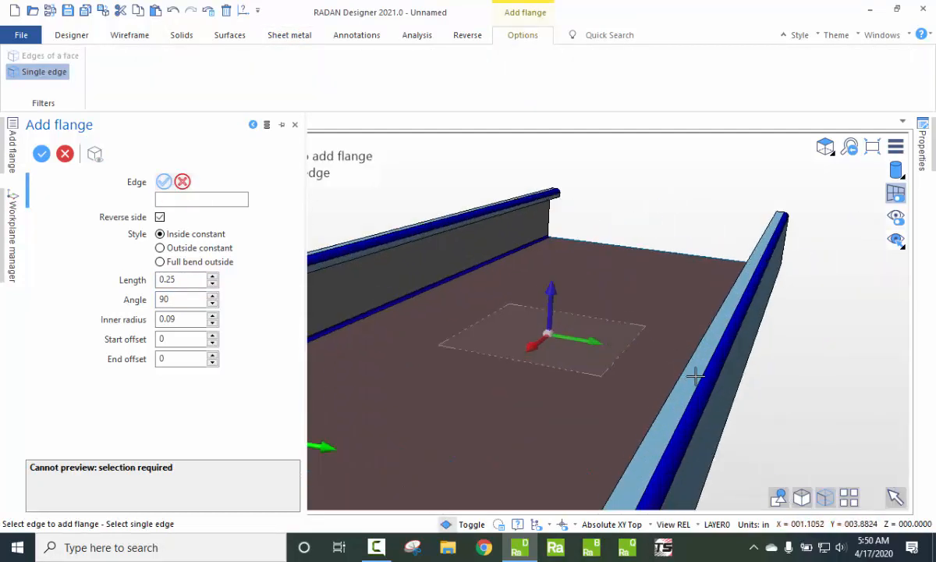
click(676, 379)
scroll(555, 318, down, 3)
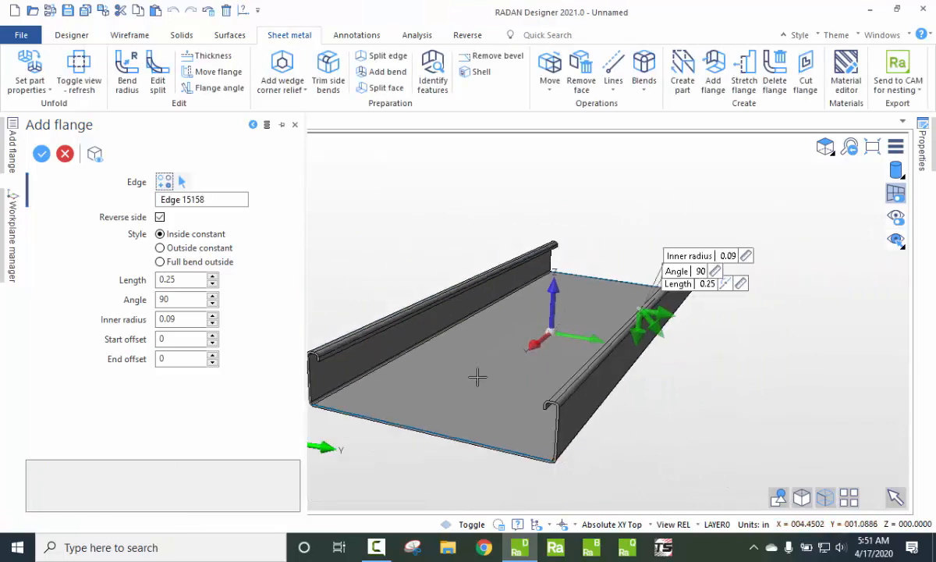
key(Return)
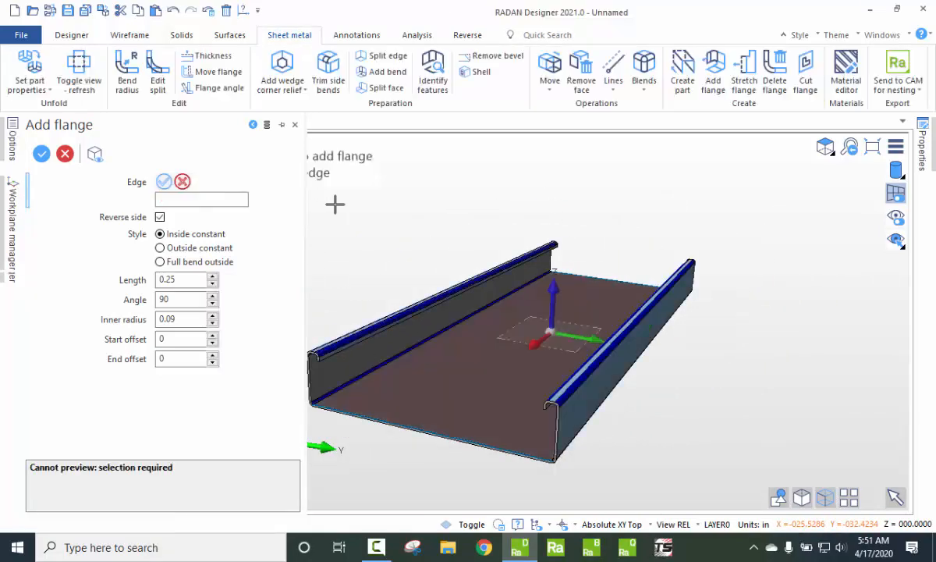
Step: Start a flange on the plate's short edge at the negative X end with length 6.5 in and angle 90 degrees
middle_drag(715, 314, 502, 378)
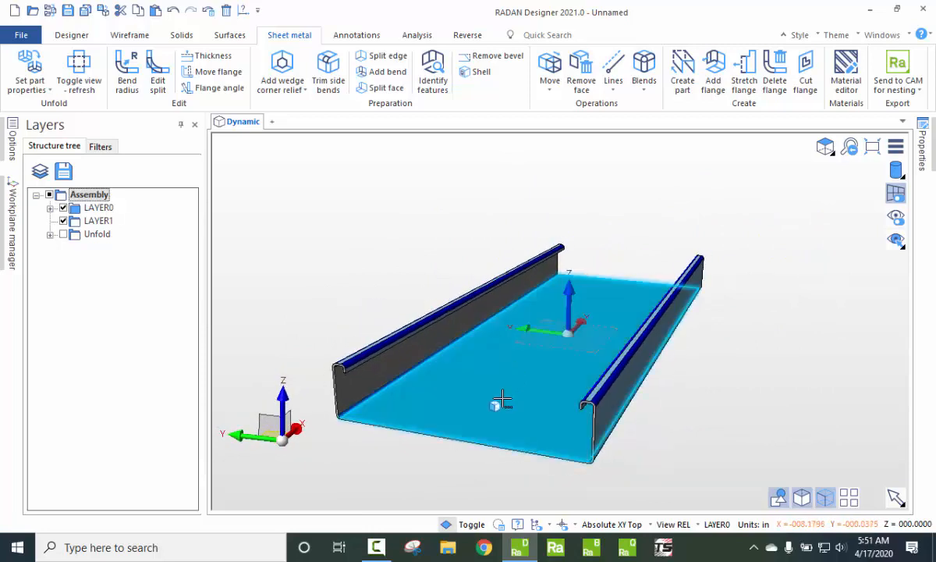
scroll(502, 402, up, 4)
scroll(503, 400, down, 4)
scroll(622, 299, down, 2)
scroll(565, 360, up, 1)
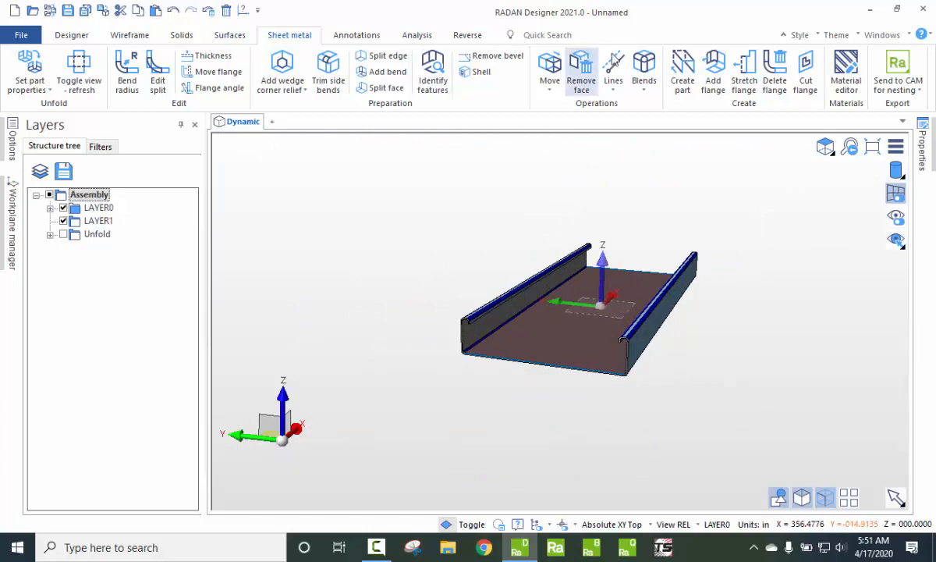
click(714, 65)
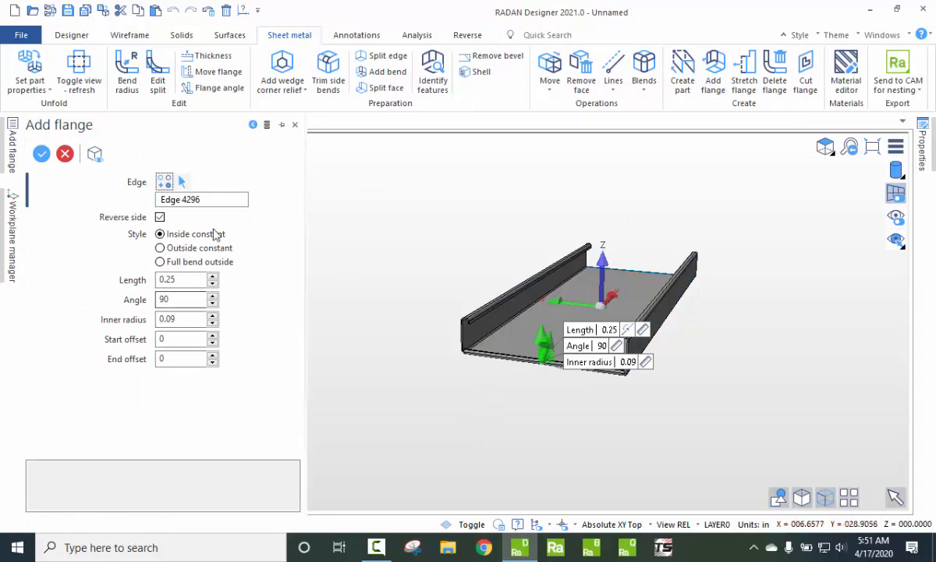
middle_drag(460, 399, 527, 414)
click(191, 280)
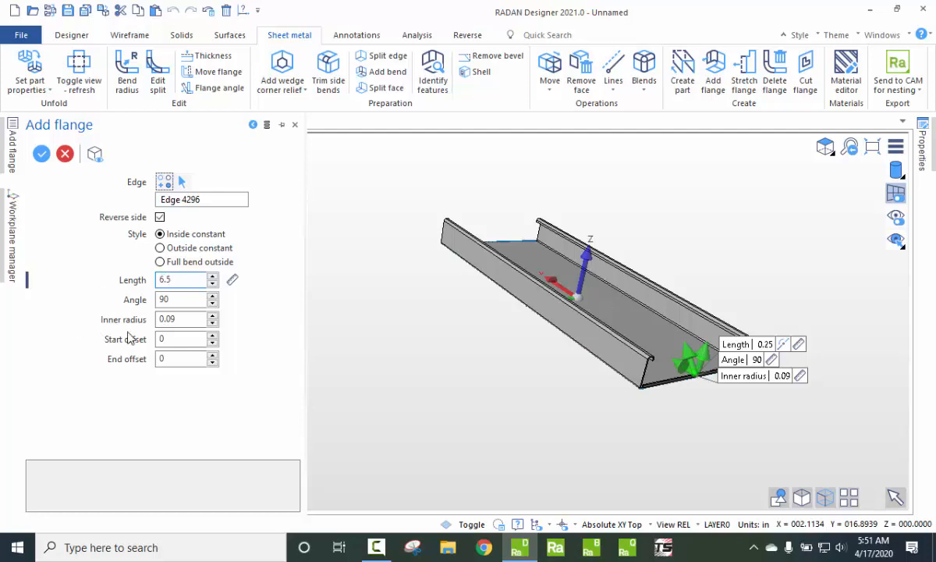
click(193, 299)
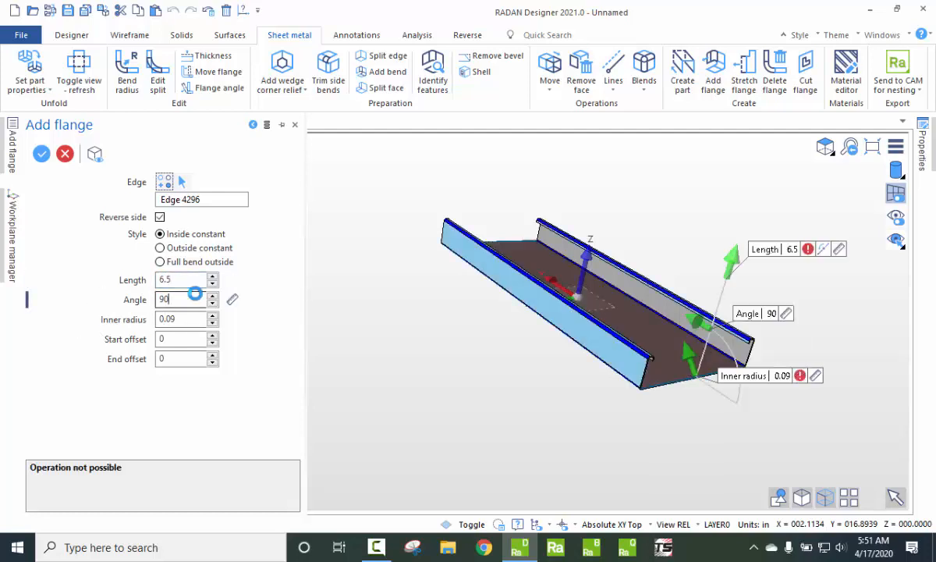
Step: Try the Outside constant style on the end flange with Reverse side off and on
click(159, 218)
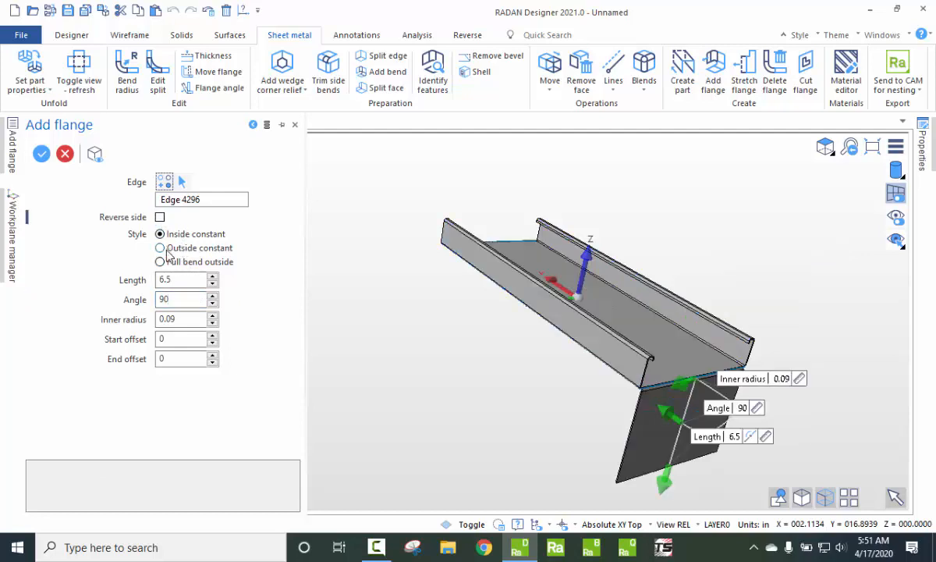
click(161, 248)
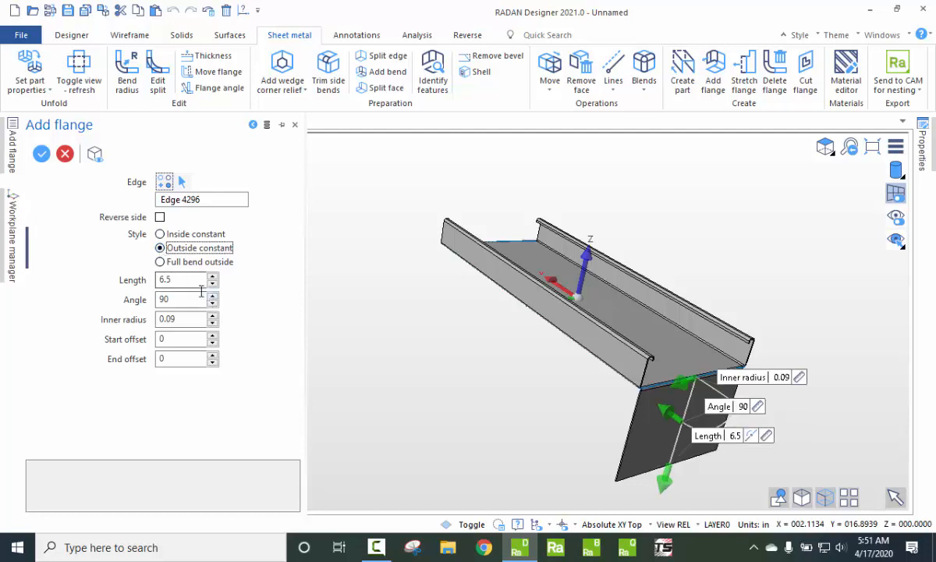
click(160, 218)
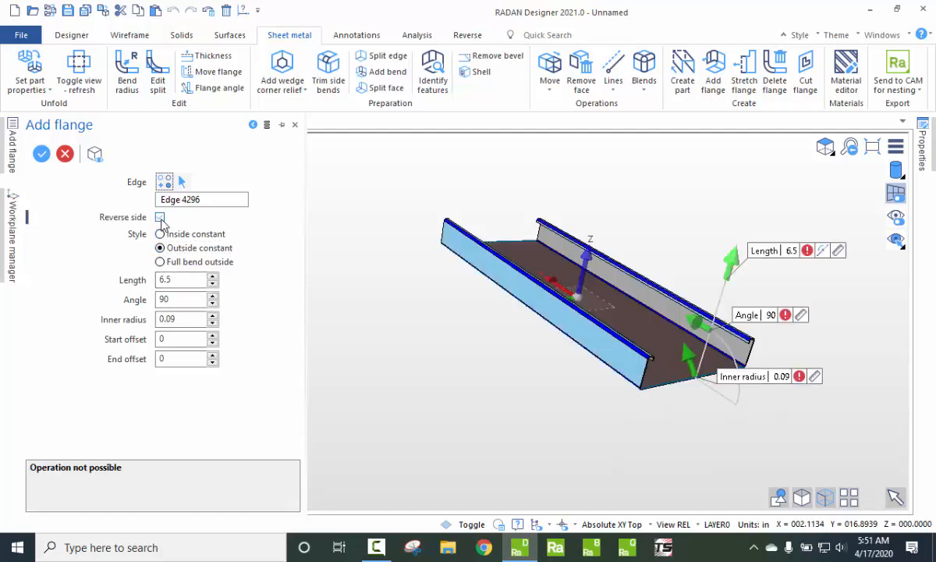
Step: Switch the end flange to the Full bend outside style, check its corner clearance, and create it
click(160, 262)
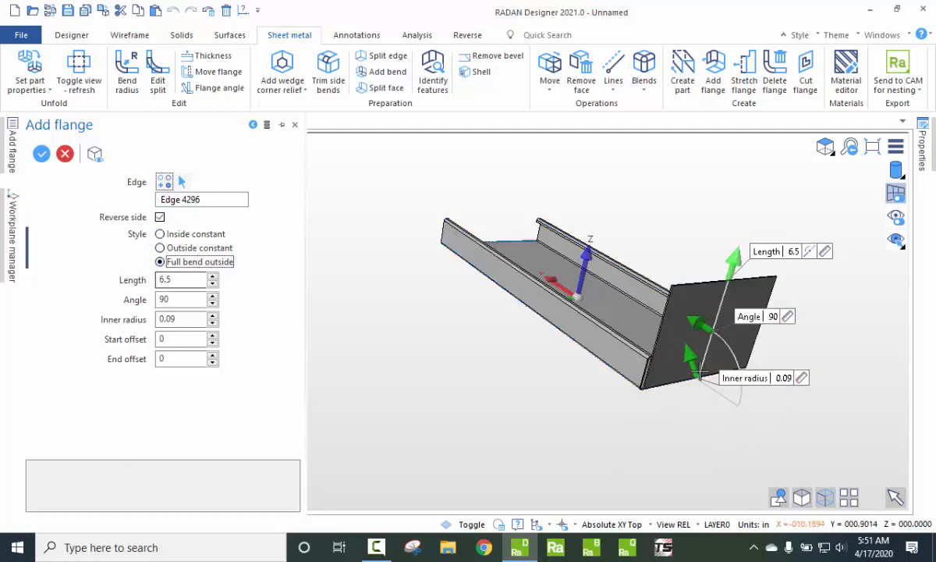
scroll(703, 379, up, 10)
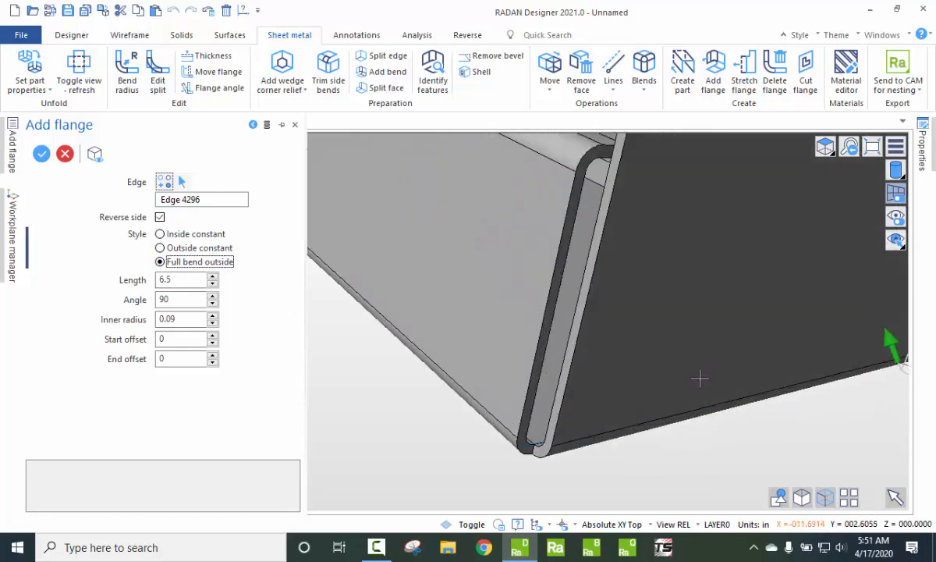
scroll(674, 371, down, 8)
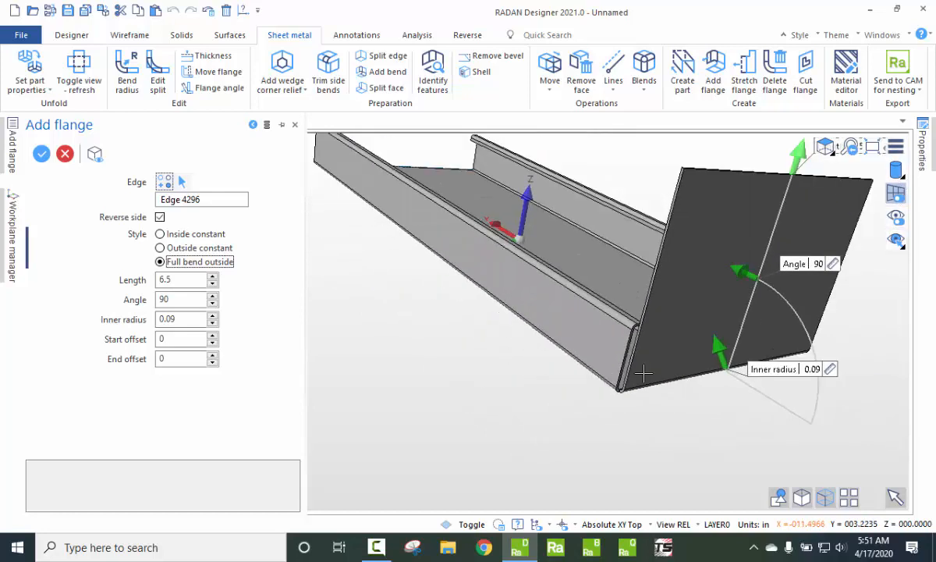
scroll(625, 381, down, 4)
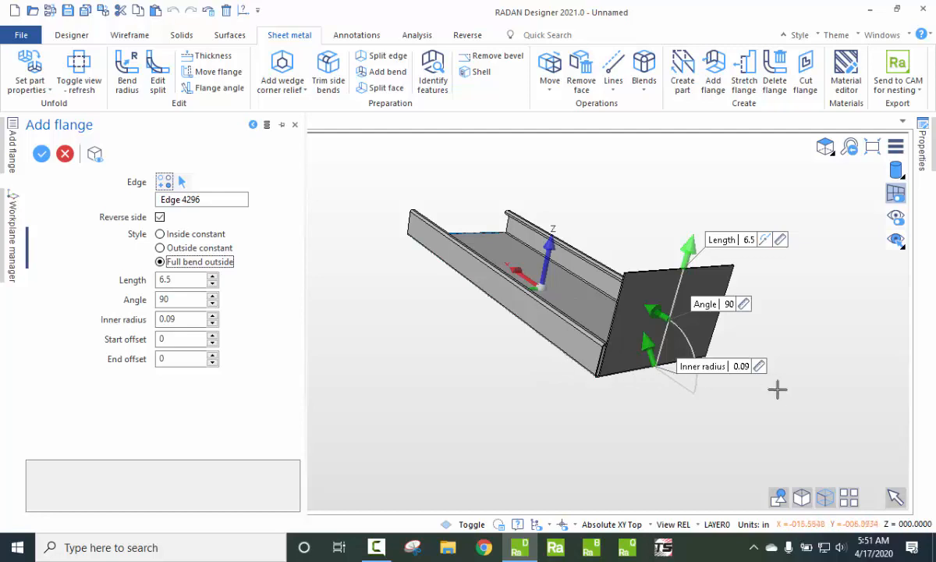
middle_drag(777, 390, 667, 383)
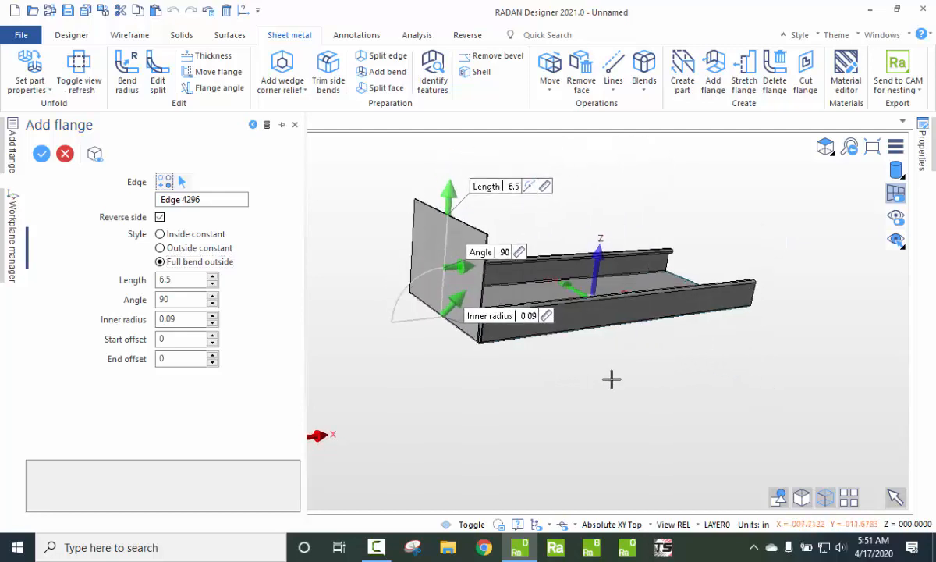
right_click(646, 379)
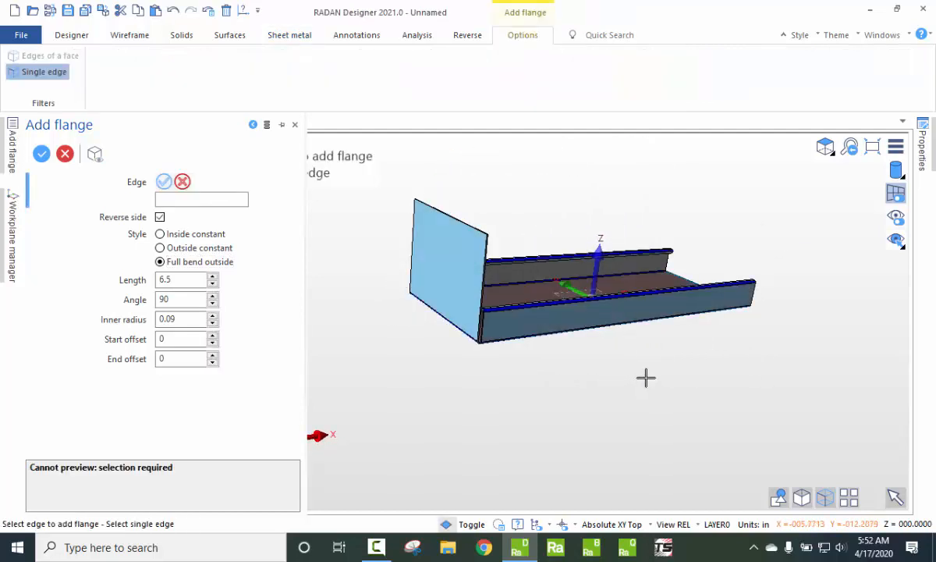
middle_drag(763, 381, 564, 395)
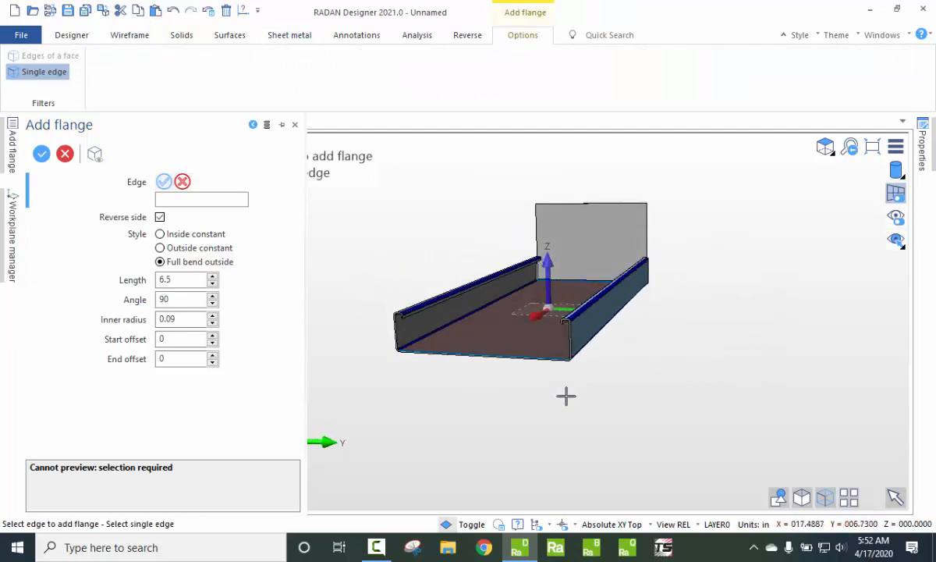
Step: Add a matching 6.5 in, 90-degree Full bend outside flange on the plate's positive X short edge with Reverse side off
click(440, 351)
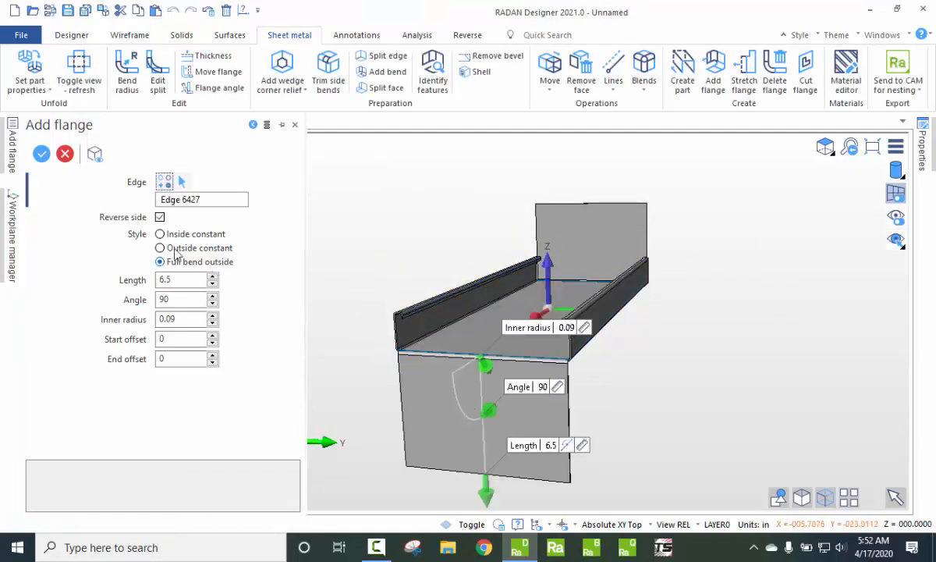
click(159, 216)
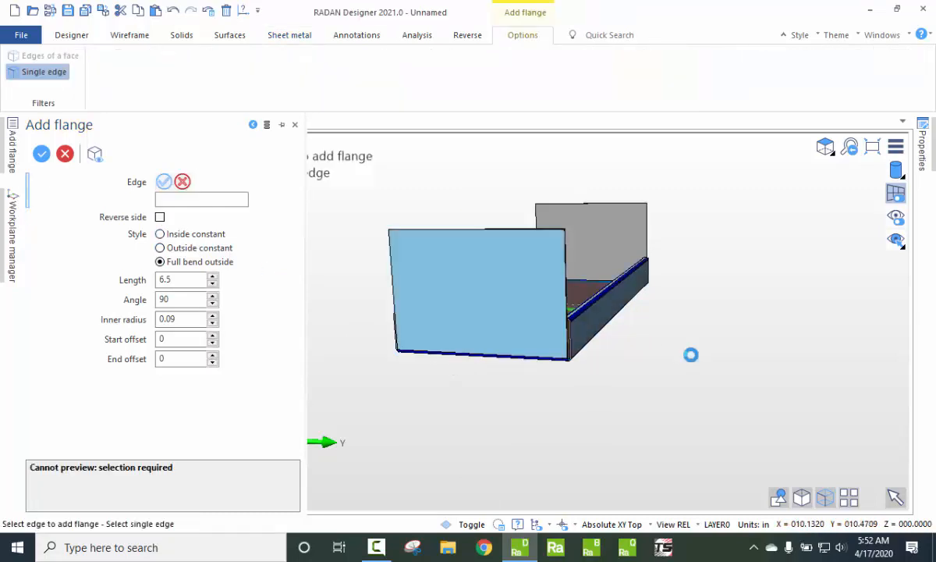
key(Escape)
middle_drag(477, 370, 538, 412)
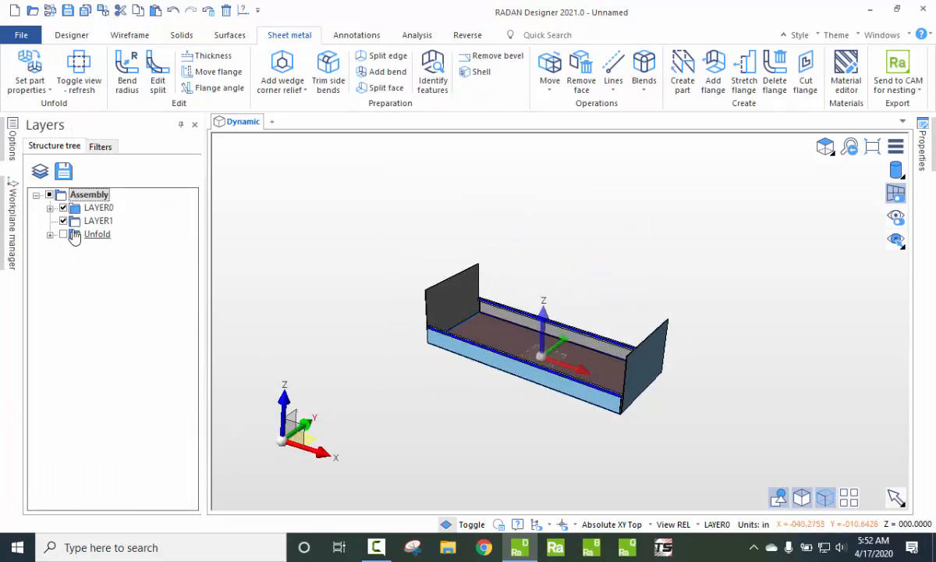
click(50, 234)
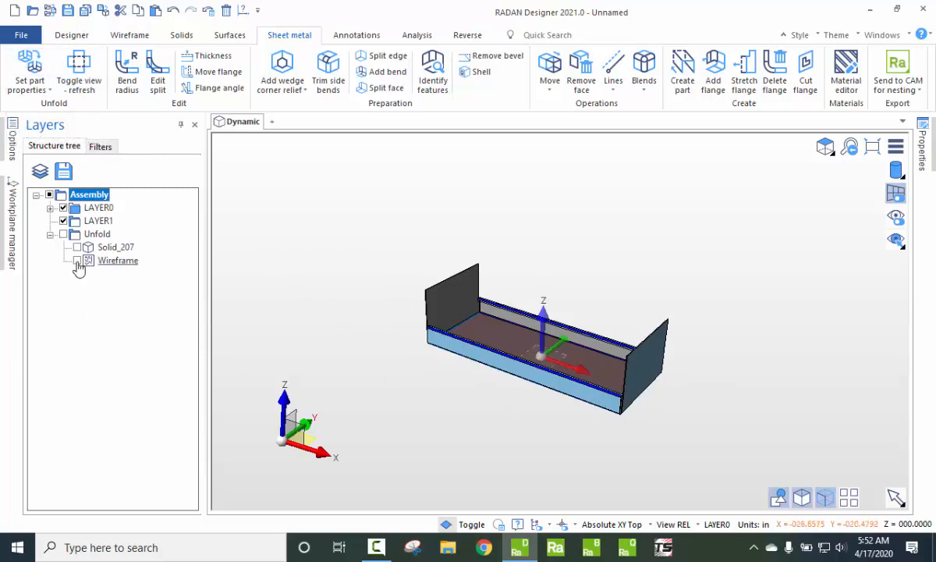
click(49, 235)
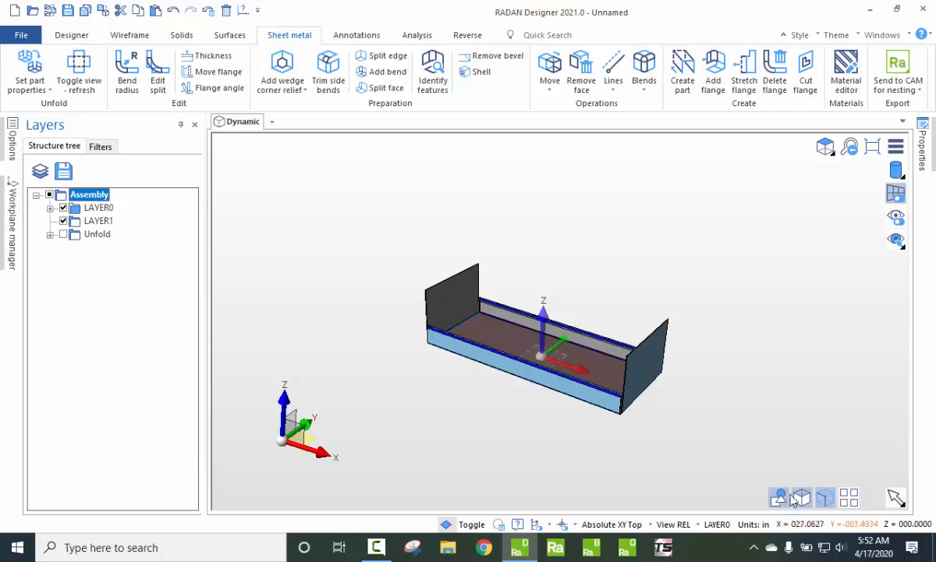
scroll(614, 430, up, 2)
scroll(615, 412, down, 2)
Step: Start a Distance-mode chamfer of 3.5 in on the positive X end flange's upper corner edge at the positive Y side
middle_drag(686, 432, 602, 442)
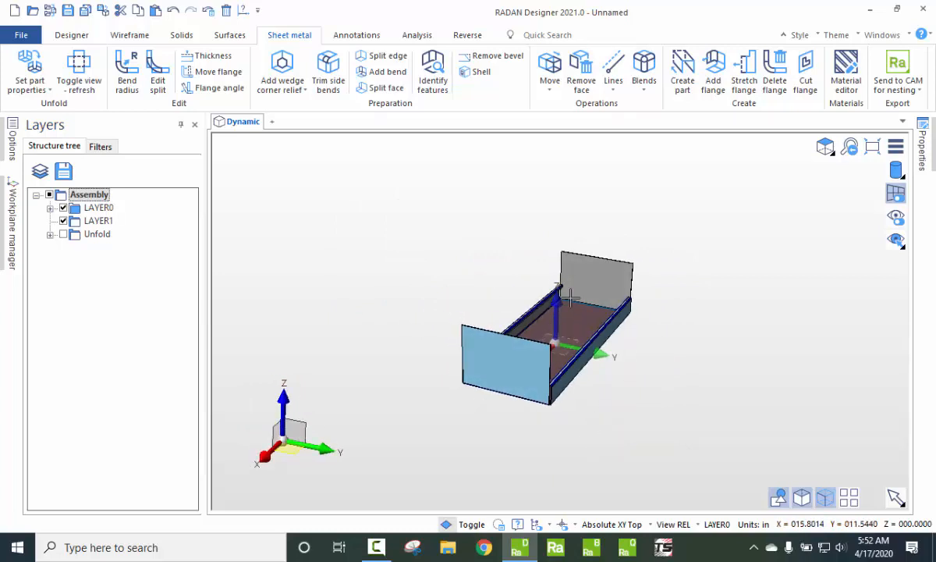
click(182, 39)
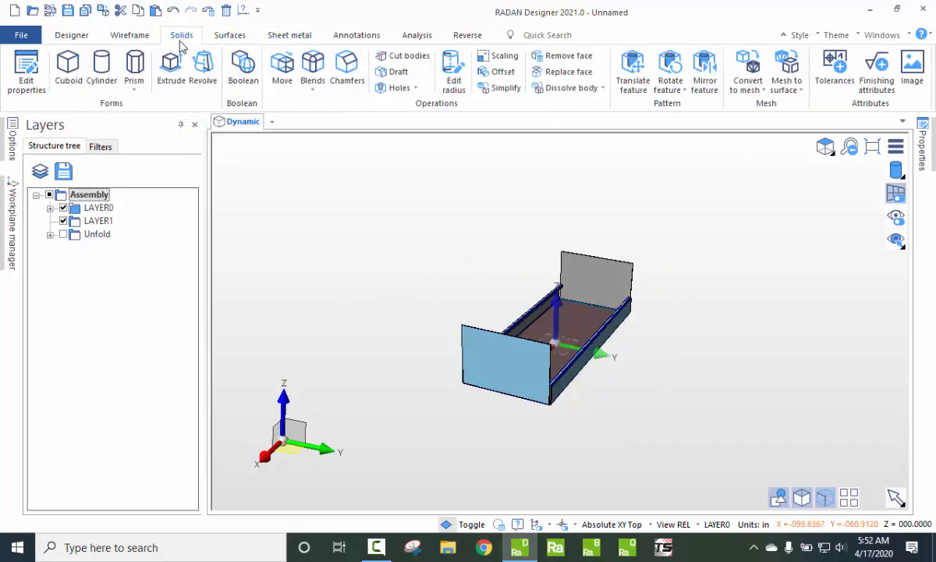
click(346, 68)
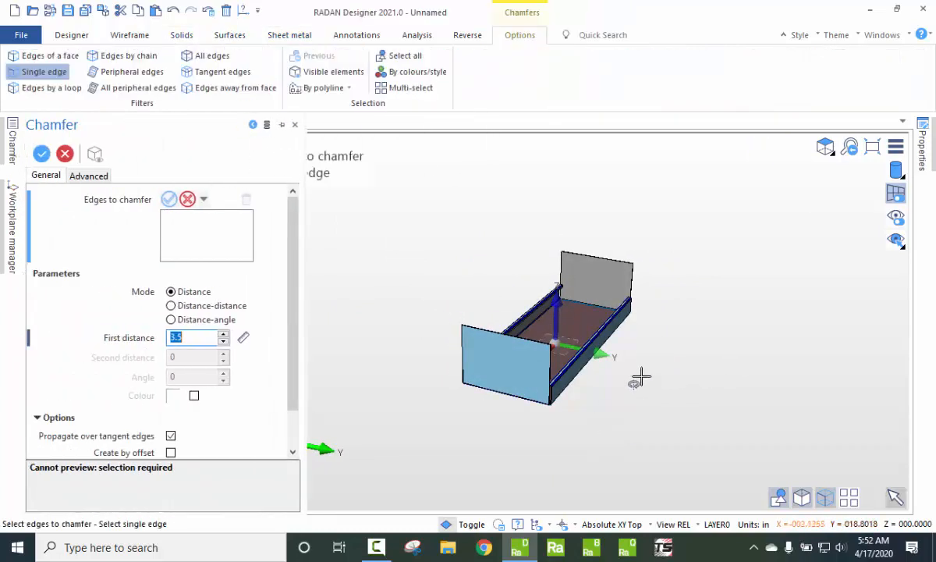
scroll(585, 379, up, 6)
scroll(493, 328, down, 2)
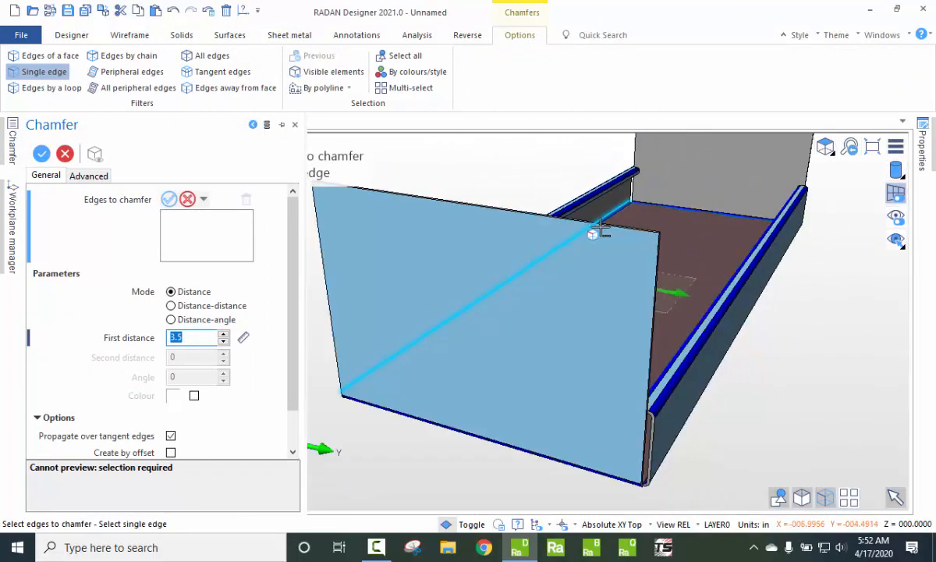
scroll(676, 242, up, 2)
scroll(751, 294, down, 2)
scroll(695, 311, up, 2)
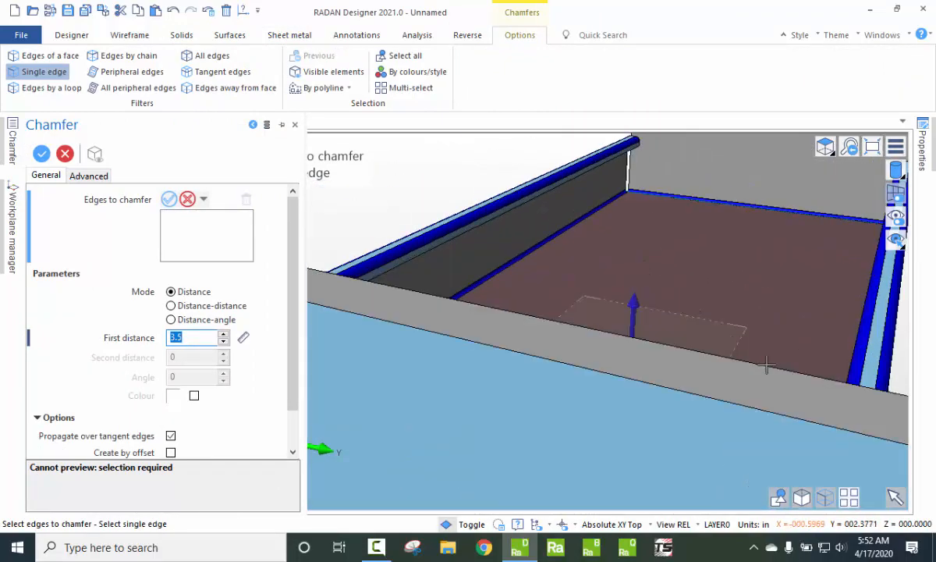
scroll(560, 303, down, 2)
scroll(647, 337, up, 2)
scroll(617, 320, down, 2)
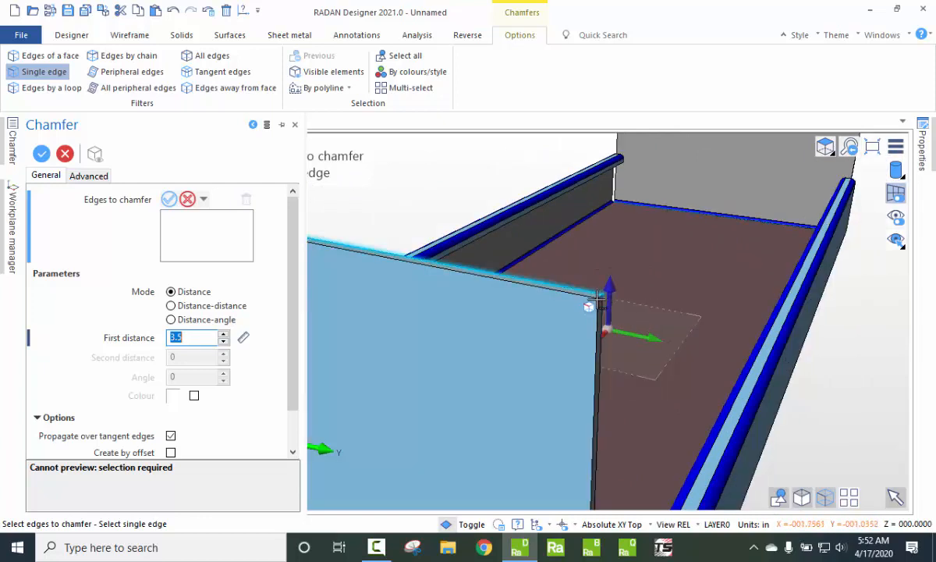
scroll(594, 300, up, 2)
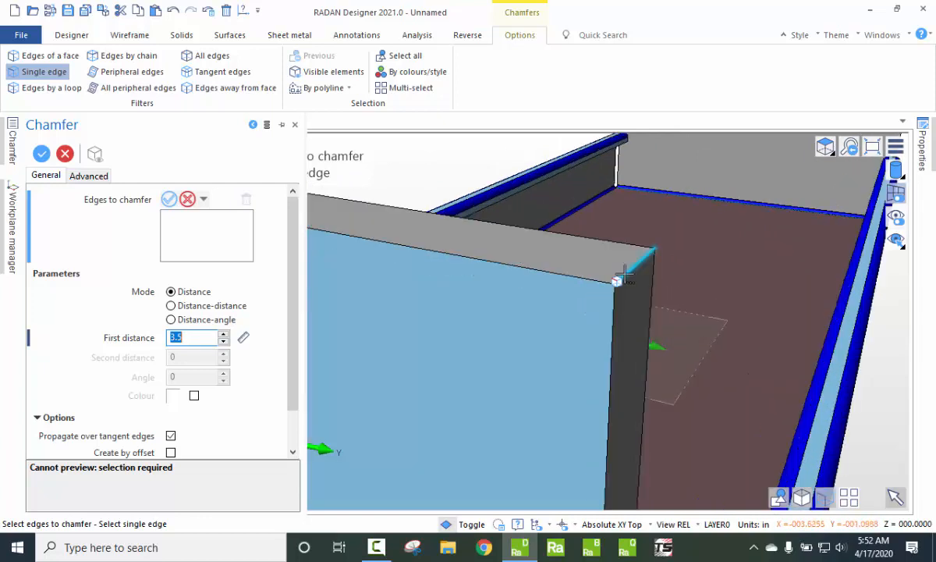
click(624, 273)
scroll(624, 273, down, 3)
scroll(654, 307, down, 3)
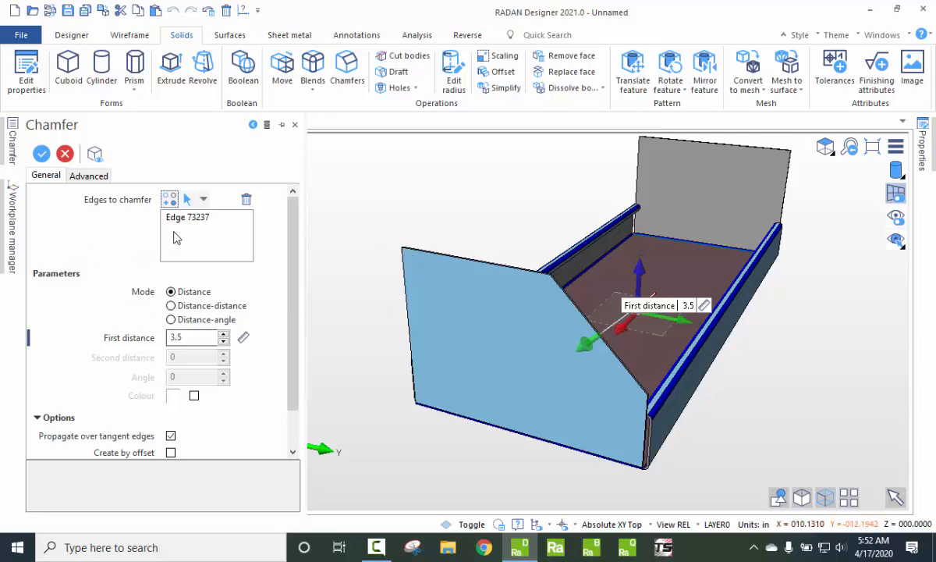
Step: Add the positive X end flange's other upper corner edge, at the negative Y side, to the chamfer selection
click(170, 200)
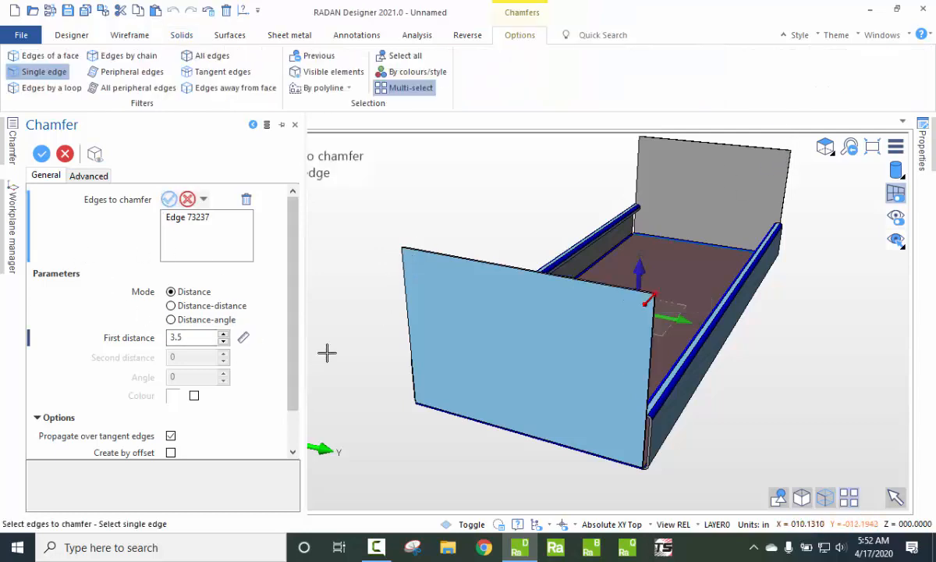
middle_drag(327, 353, 454, 440)
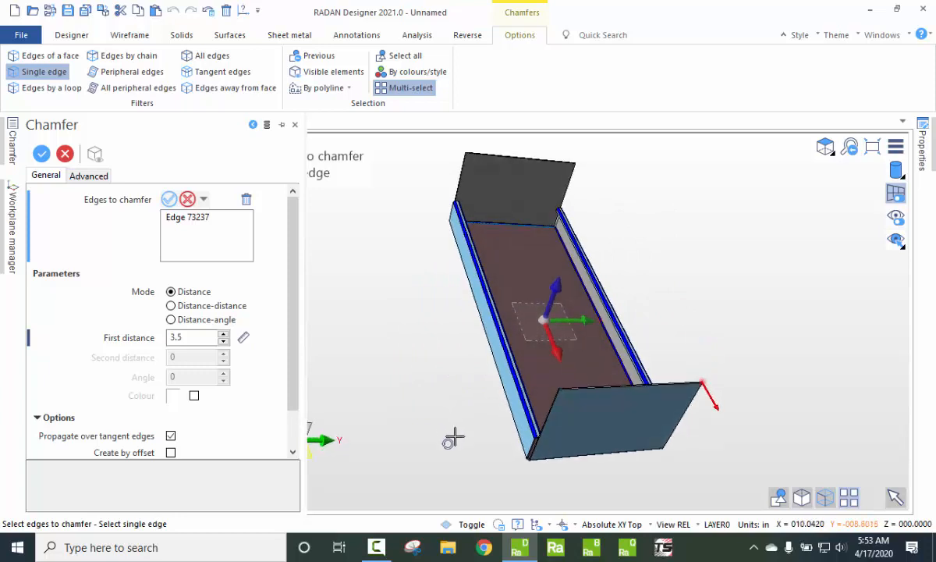
scroll(555, 398, up, 5)
scroll(406, 298, up, 2)
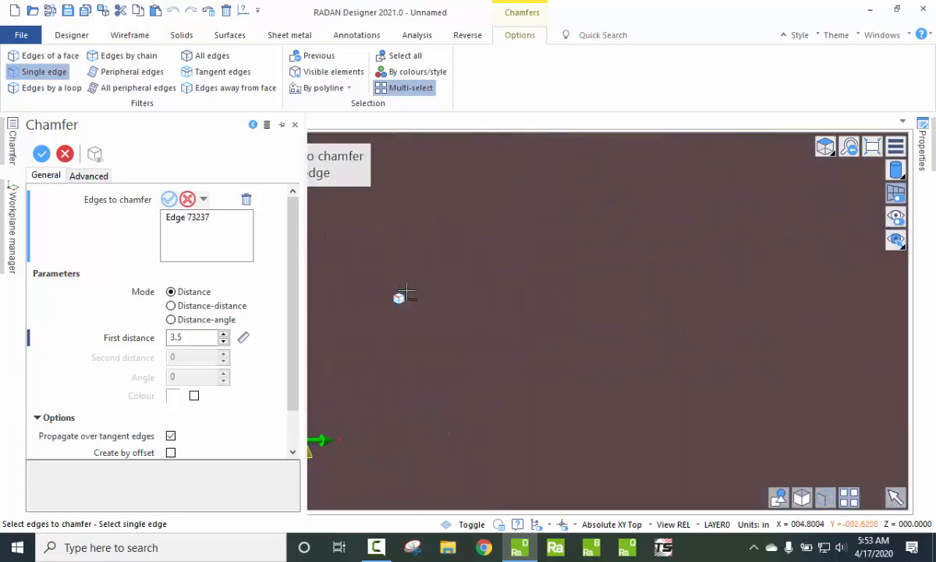
scroll(401, 299, down, 3)
scroll(418, 330, up, 2)
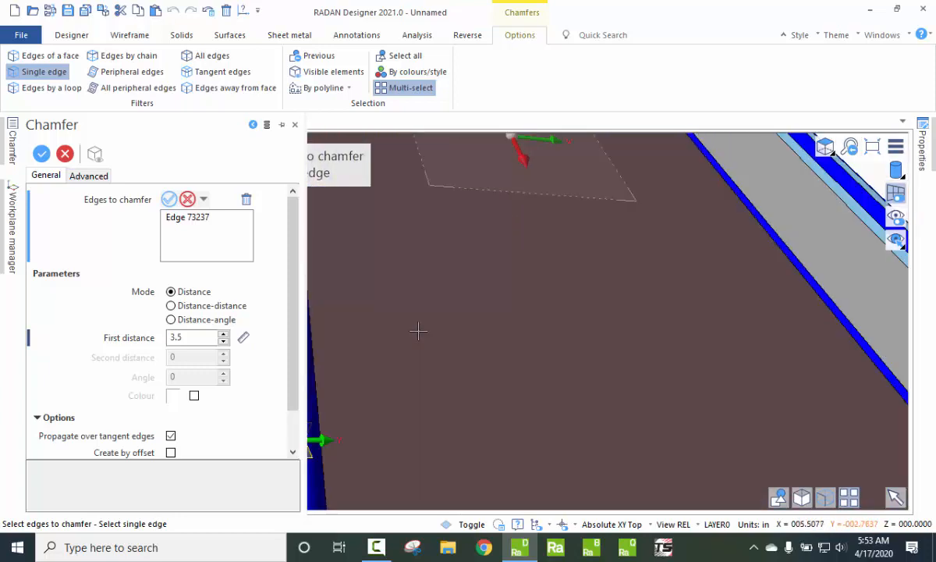
scroll(419, 331, down, 2)
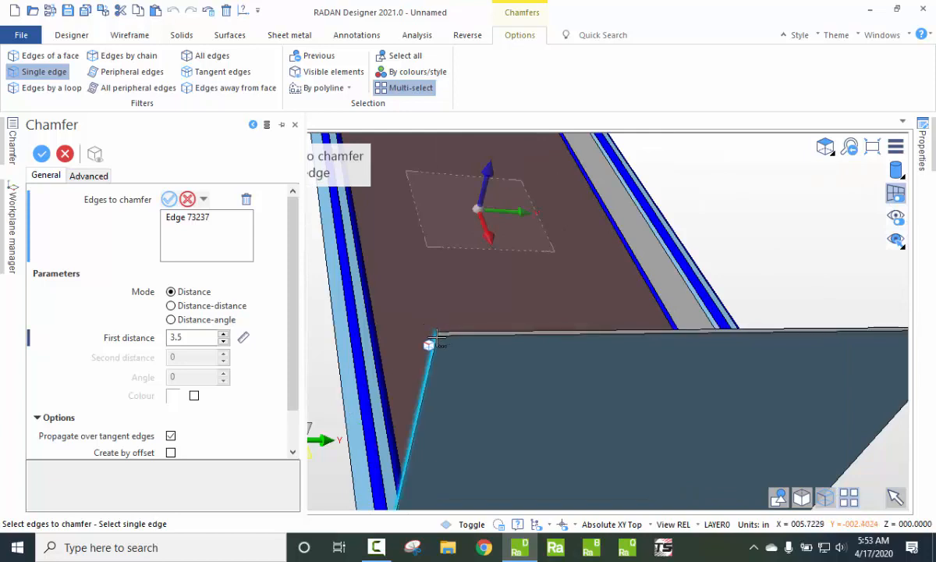
scroll(436, 337, up, 2)
scroll(436, 335, down, 3)
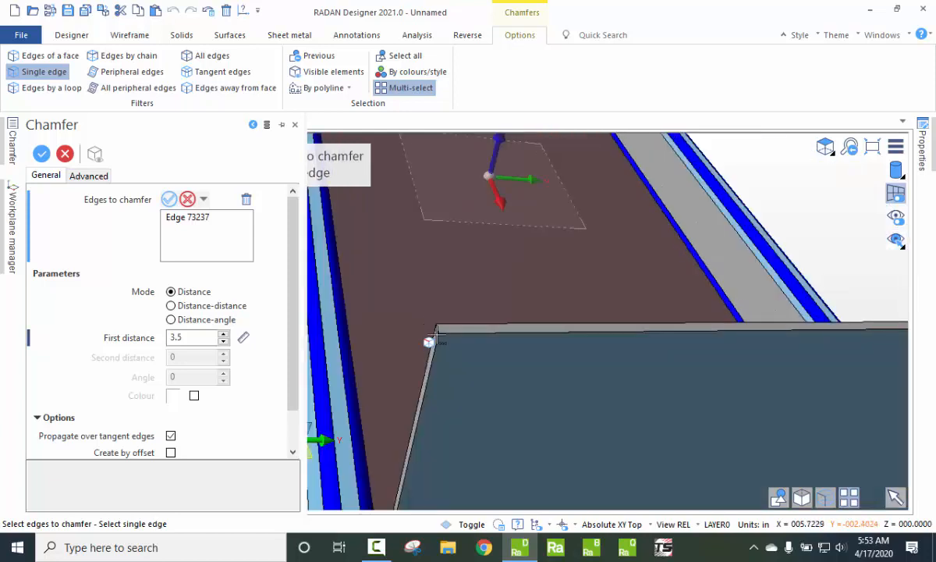
click(436, 338)
scroll(477, 389, down, 5)
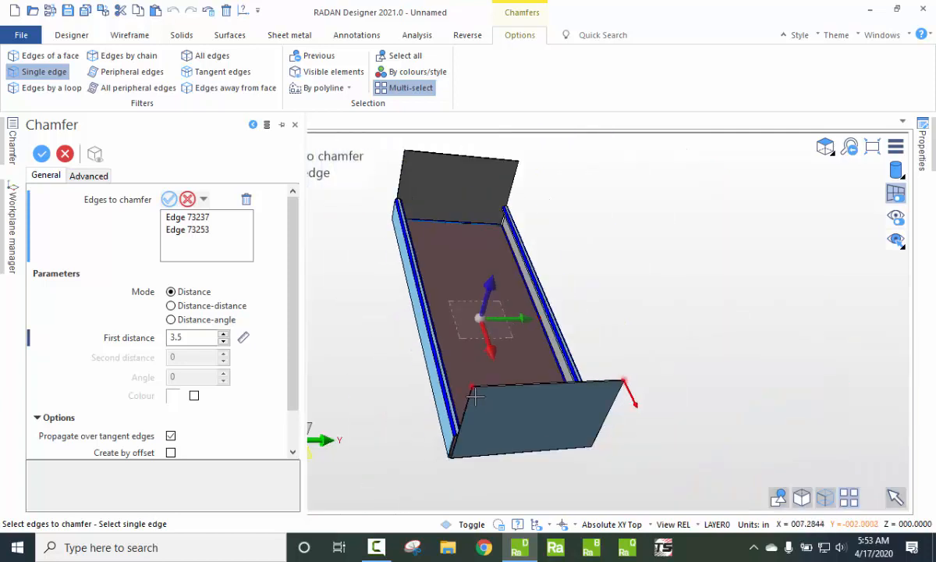
Step: Add both upper corner edges of the negative X end flange to the chamfer selection
scroll(421, 179, up, 7)
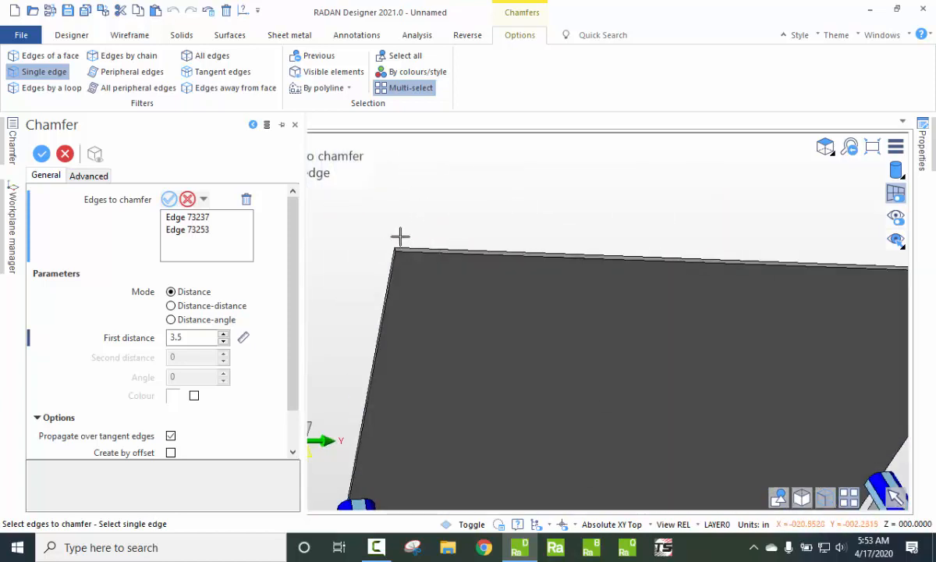
scroll(393, 277, up, 2)
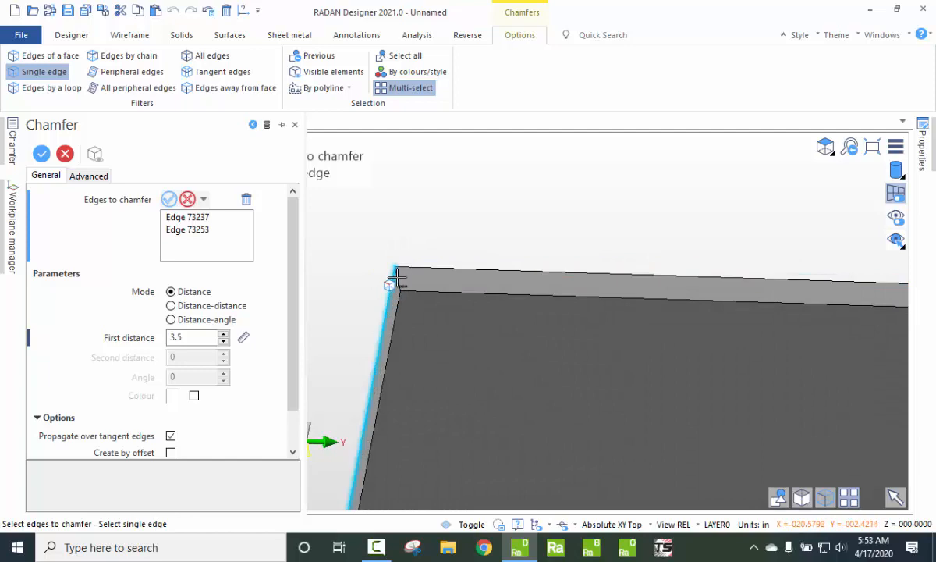
click(399, 285)
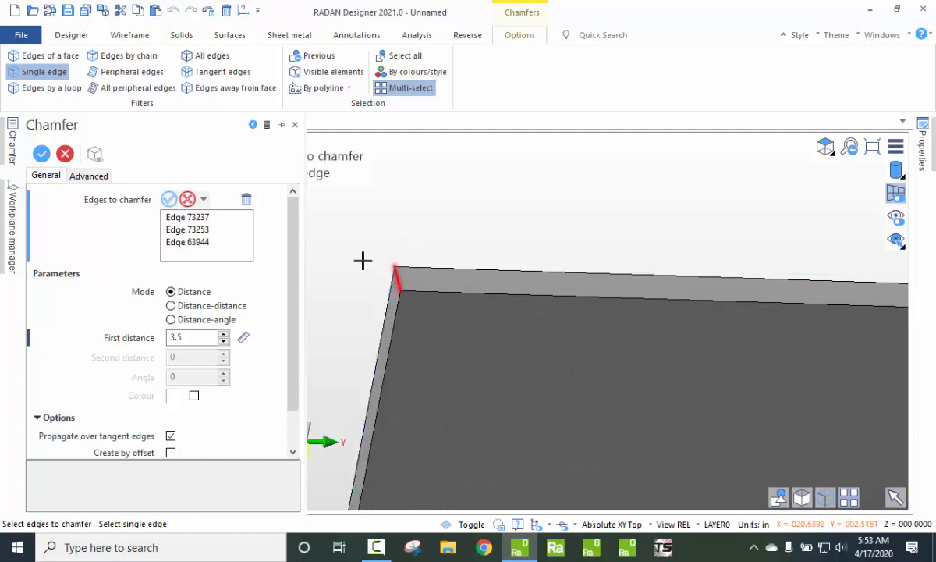
scroll(366, 266, down, 3)
scroll(696, 320, up, 3)
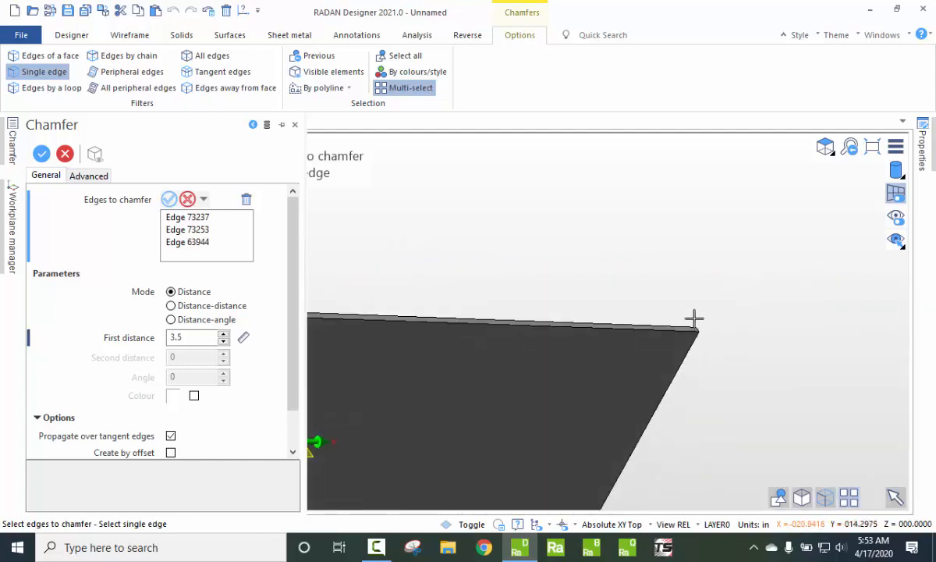
click(701, 331)
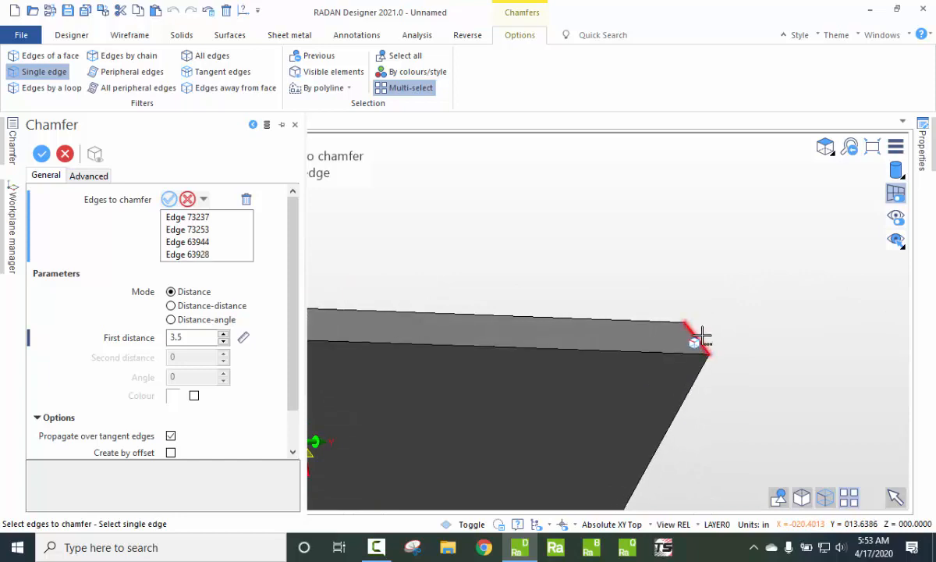
scroll(732, 261, down, 2)
scroll(731, 261, down, 6)
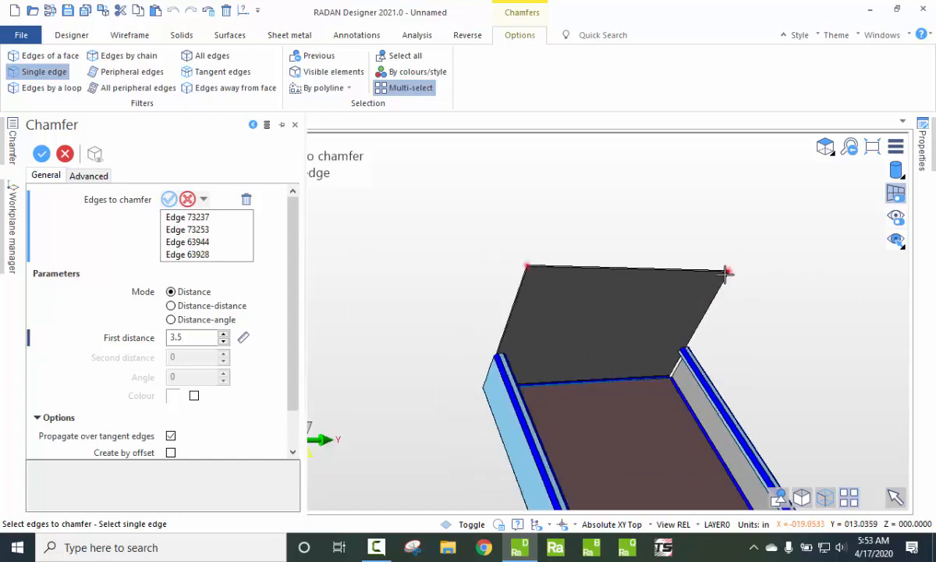
scroll(477, 226, down, 3)
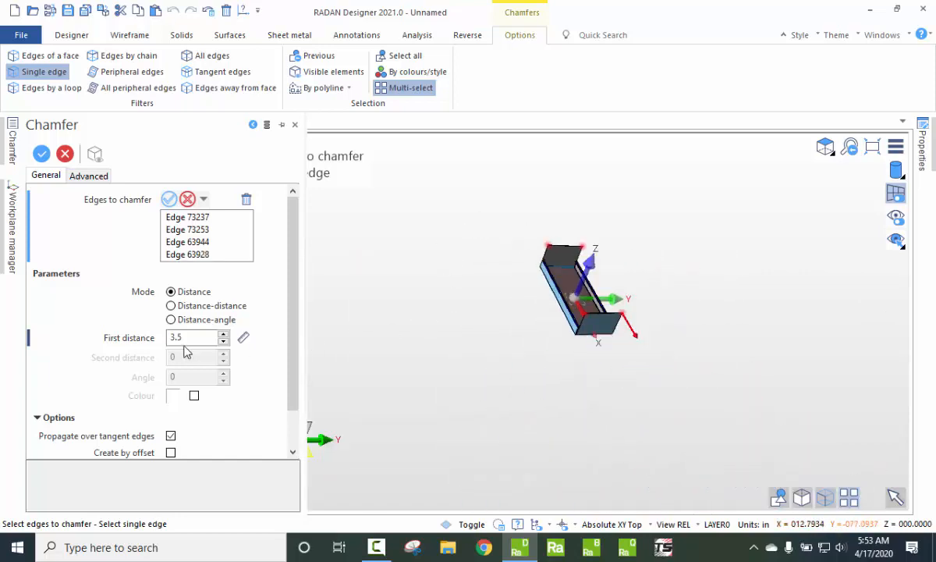
Step: Create the 3.5 in chamfers on the four selected corner edges and switch to the Isometric Front Right view
right_click(723, 257)
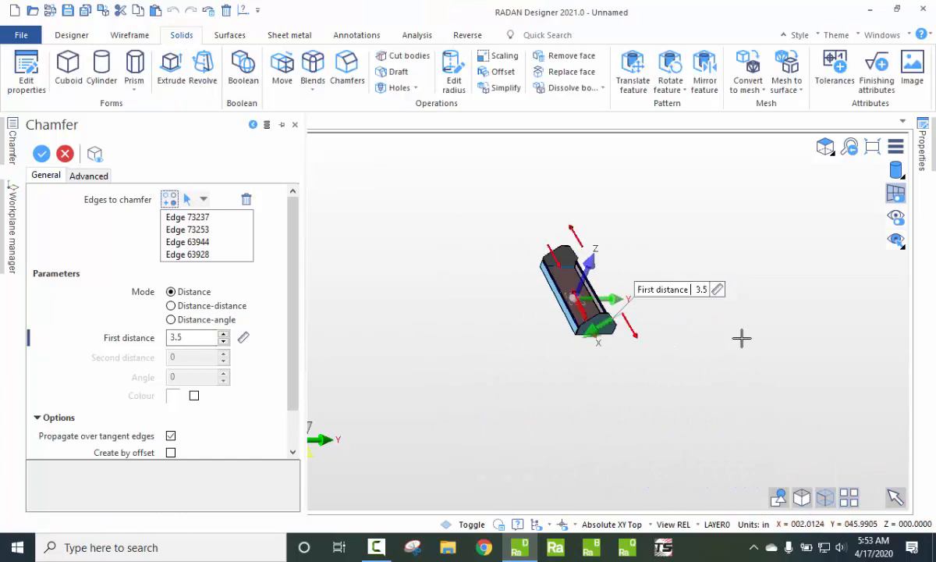
click(362, 258)
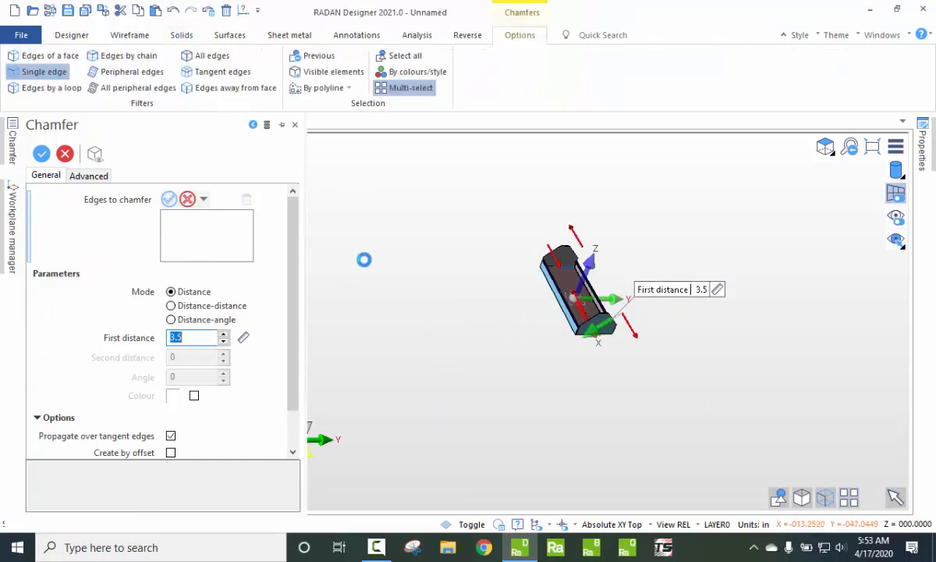
click(64, 154)
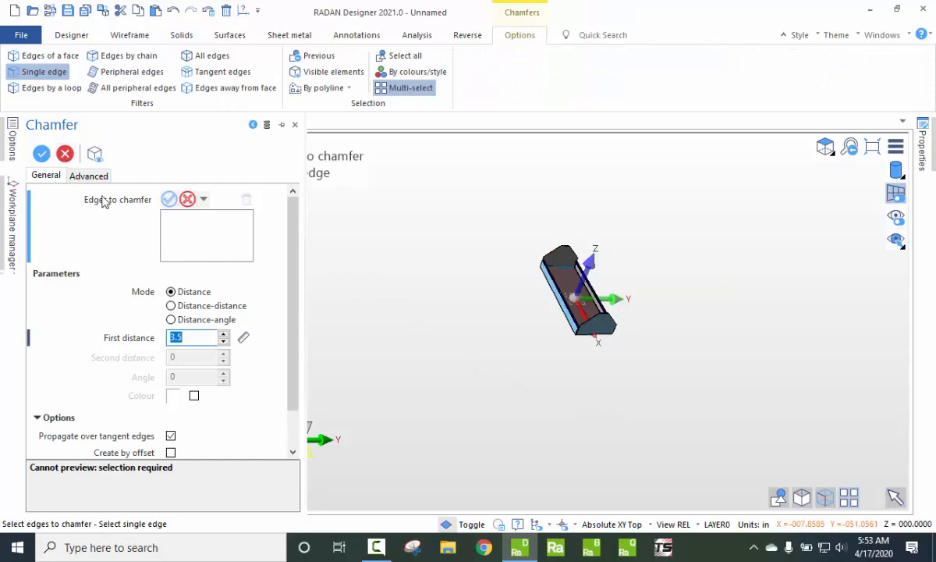
click(825, 148)
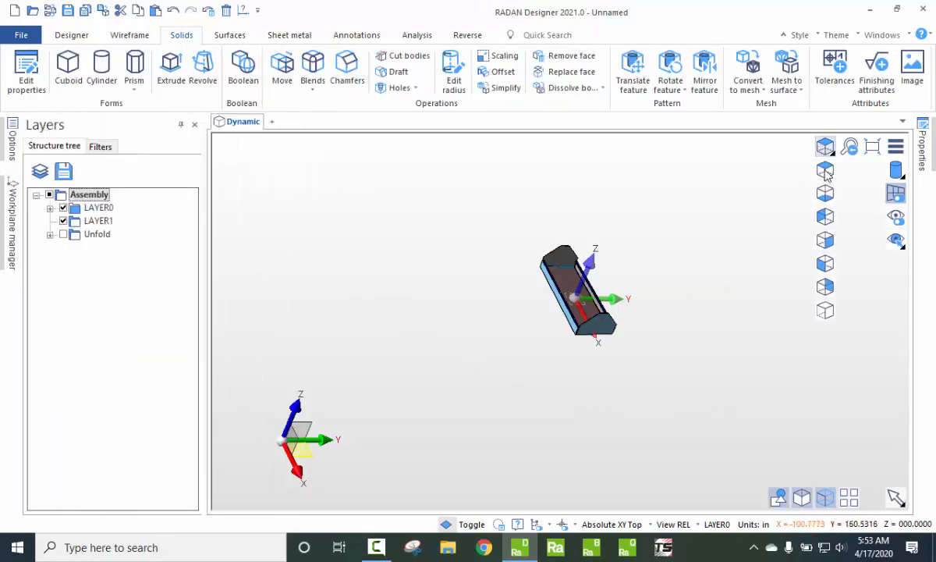
click(825, 288)
scroll(316, 334, down, 1)
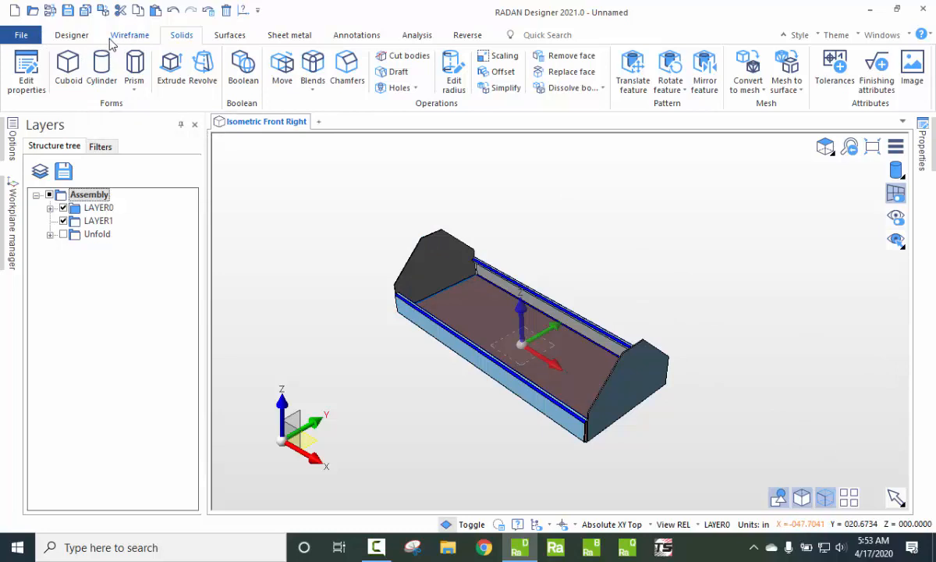
Step: Create a three-point workplane on the negative X end flange's face, with origin at its upper negative Y corner and X axis along the chamfered edge
click(72, 35)
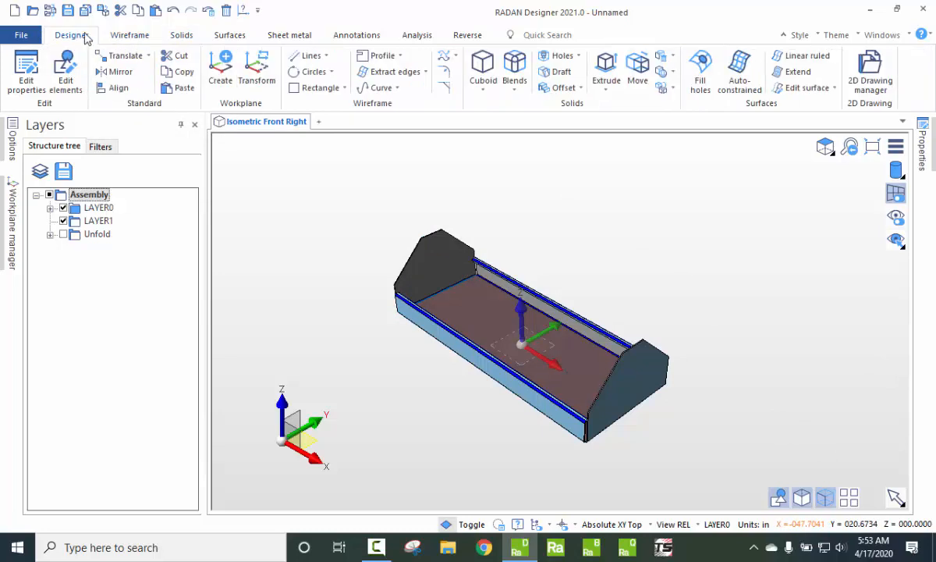
click(220, 72)
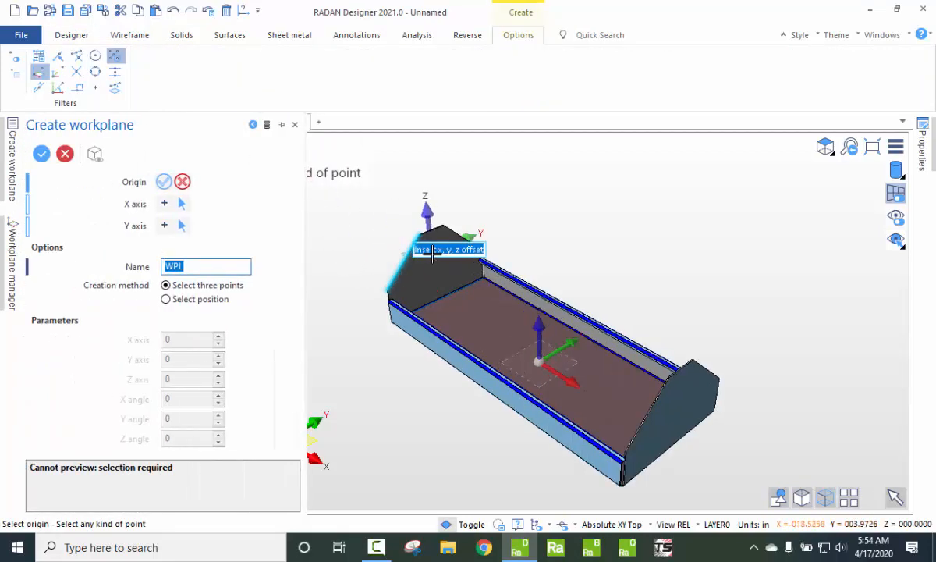
scroll(402, 211, up, 3)
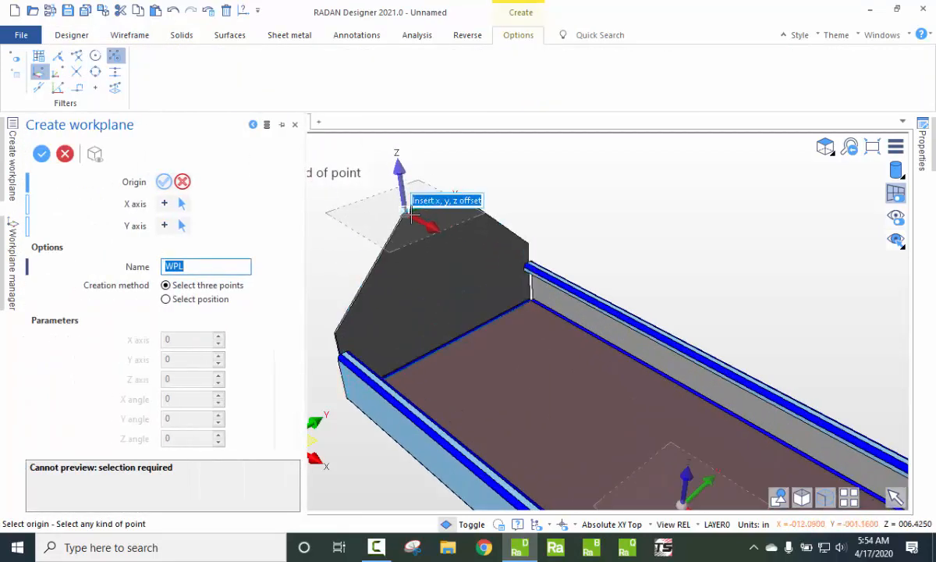
scroll(414, 219, up, 3)
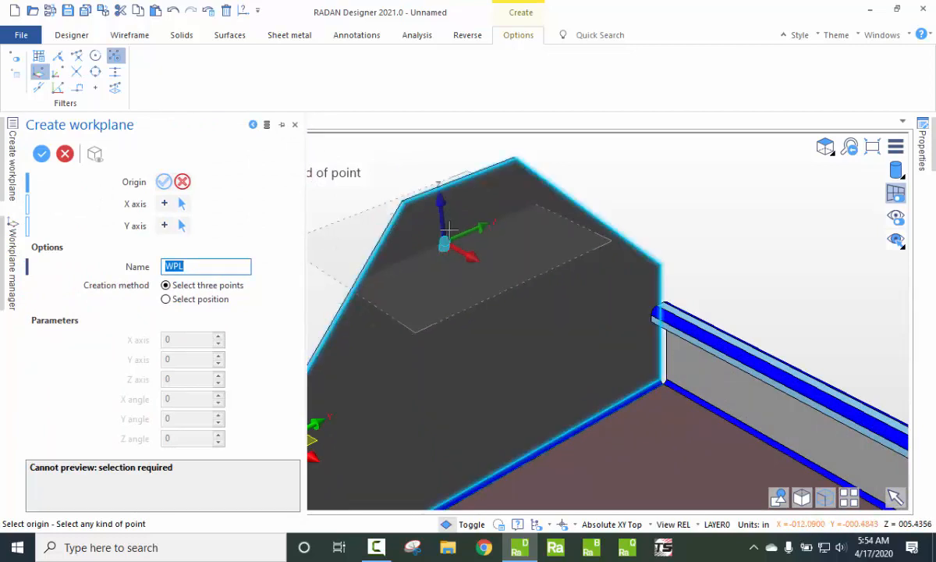
click(407, 206)
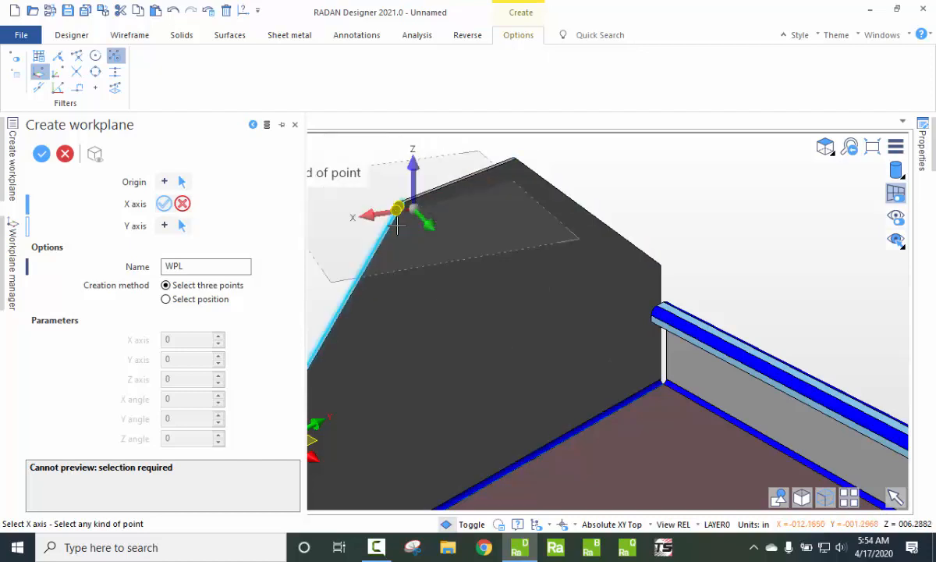
click(366, 286)
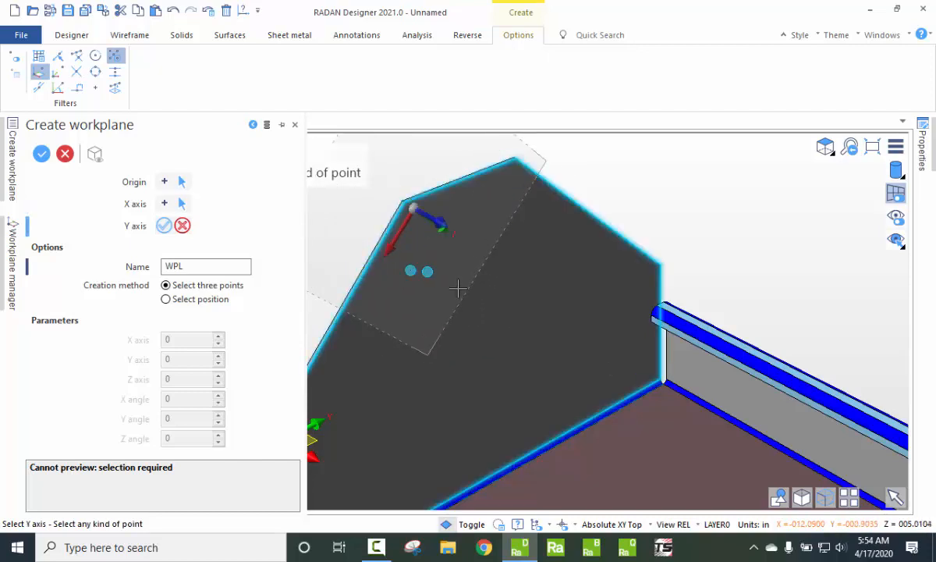
click(535, 327)
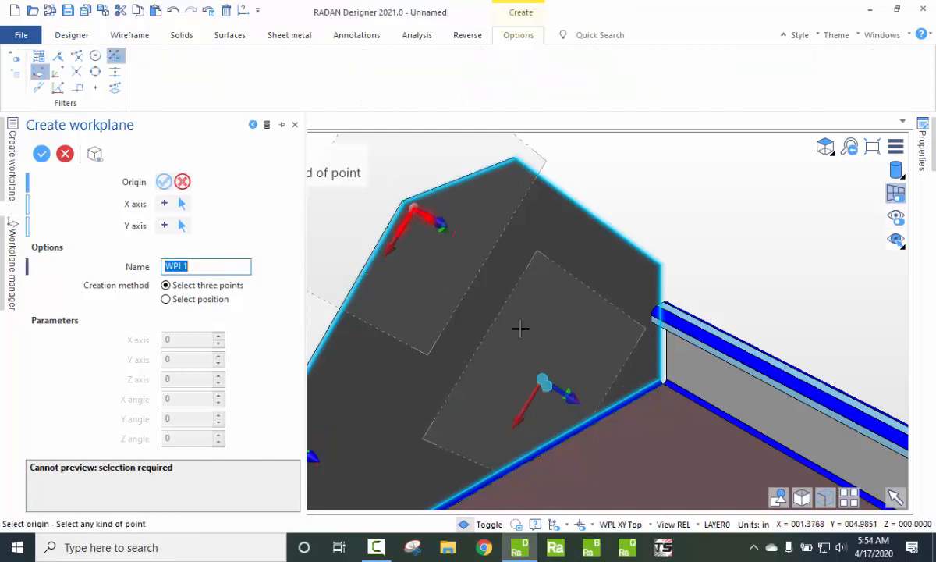
click(65, 154)
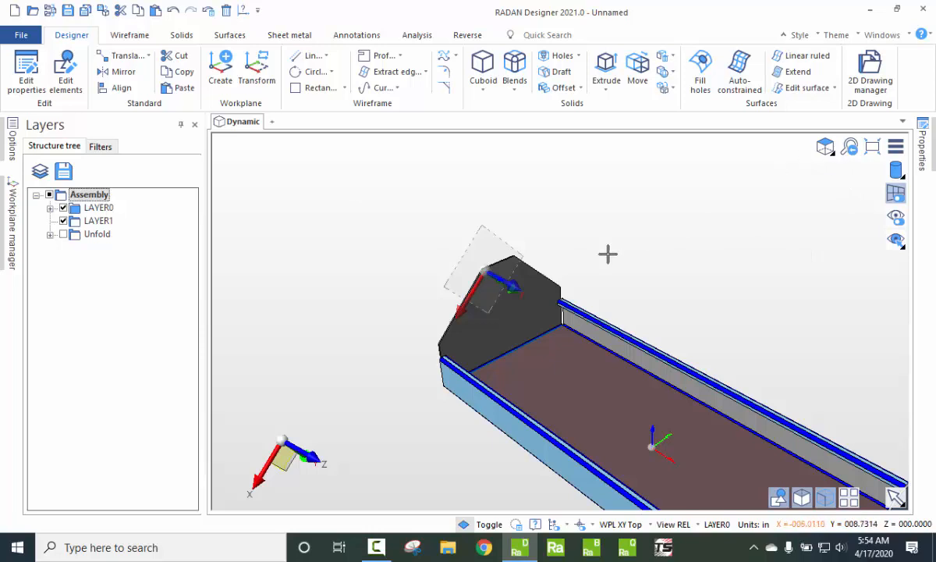
Step: Rotate the new workplane 45 degrees about its Z axis to align it with the end flange's top edge
scroll(608, 272, down, 2)
middle_drag(676, 299, 640, 277)
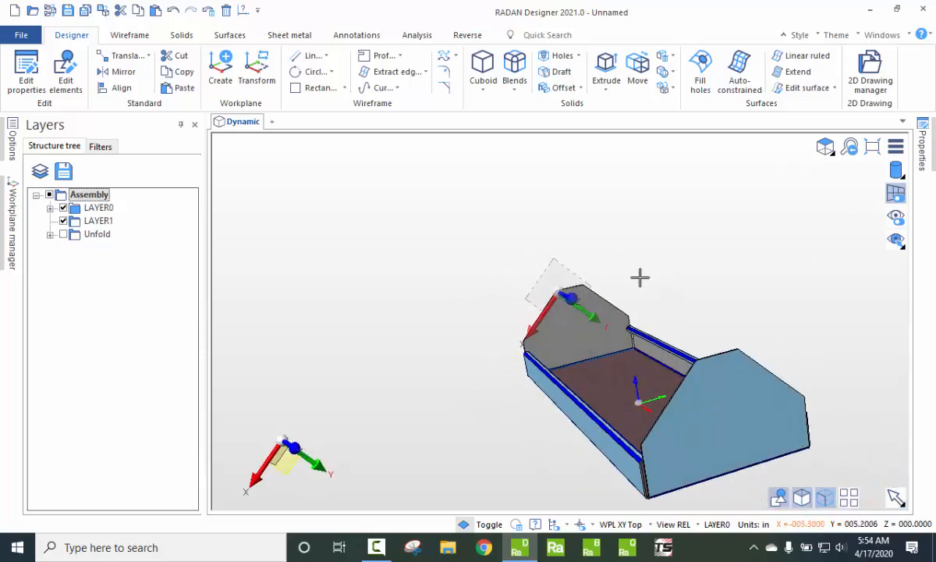
click(251, 64)
click(558, 287)
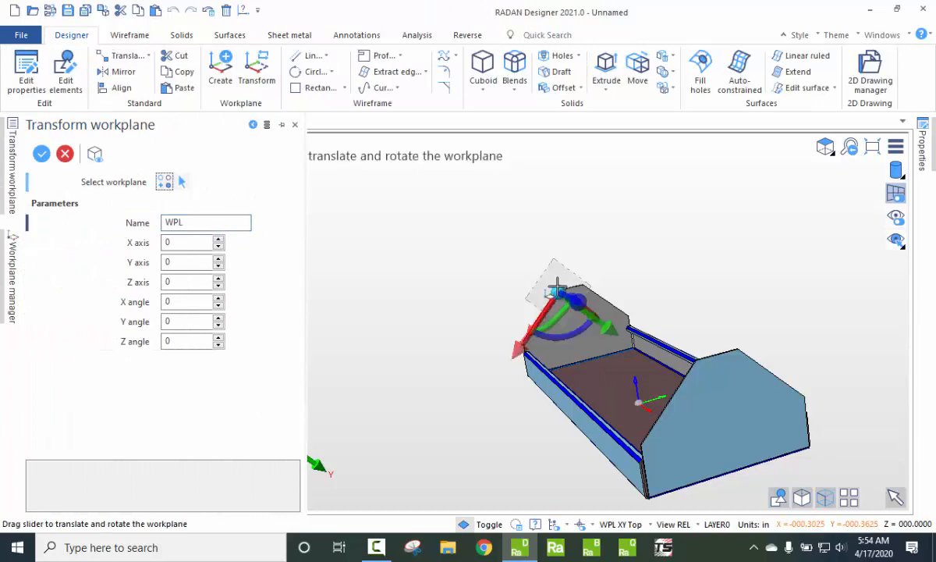
mouse_move(545, 340)
mouse_down()
mouse_move(578, 335)
mouse_move(548, 335)
mouse_move(558, 339)
mouse_move(549, 345)
mouse_move(560, 342)
mouse_move(552, 345)
mouse_up()
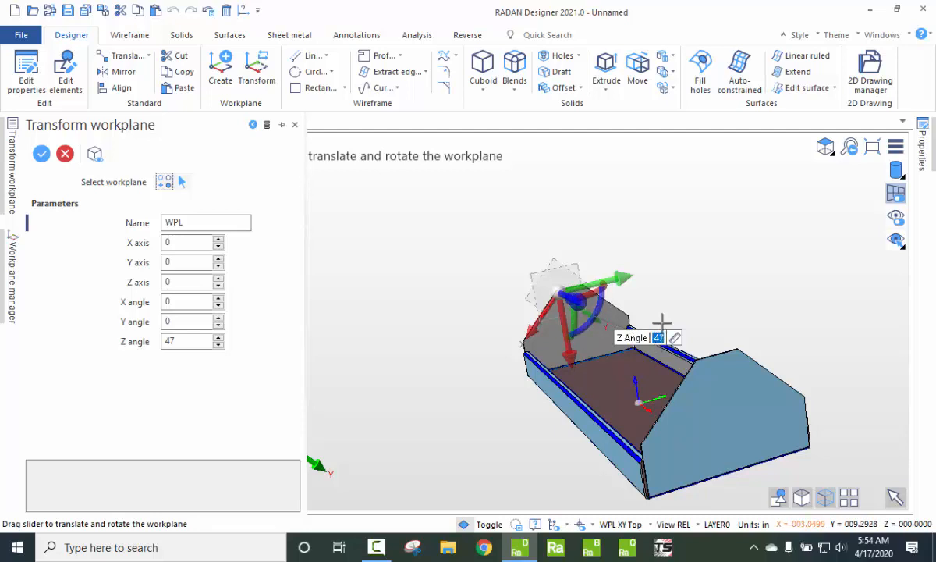
key(Return)
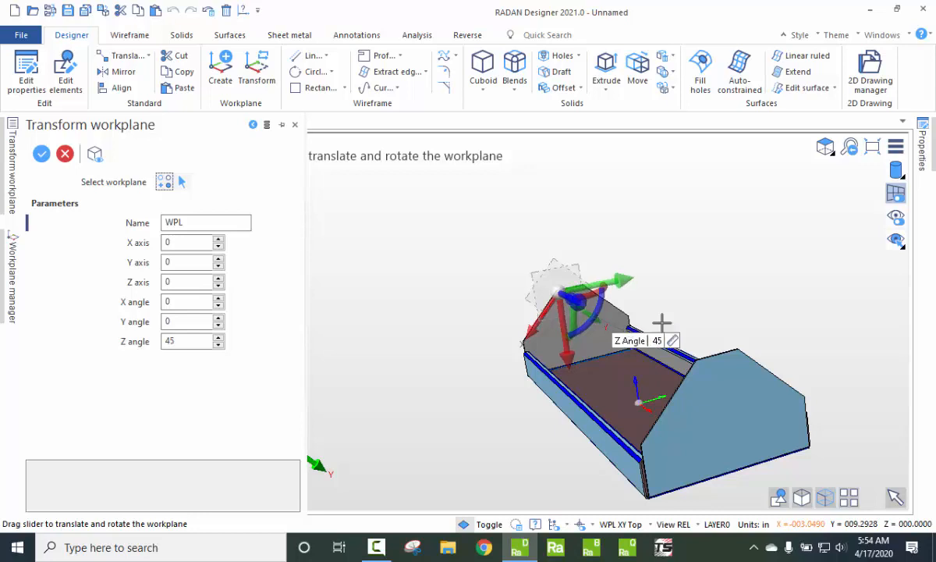
right_click(705, 263)
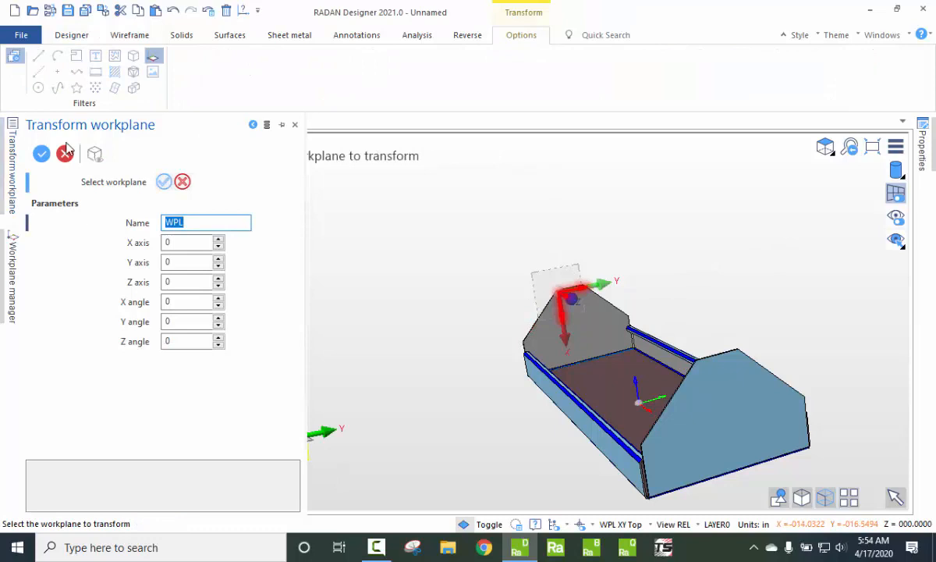
click(65, 153)
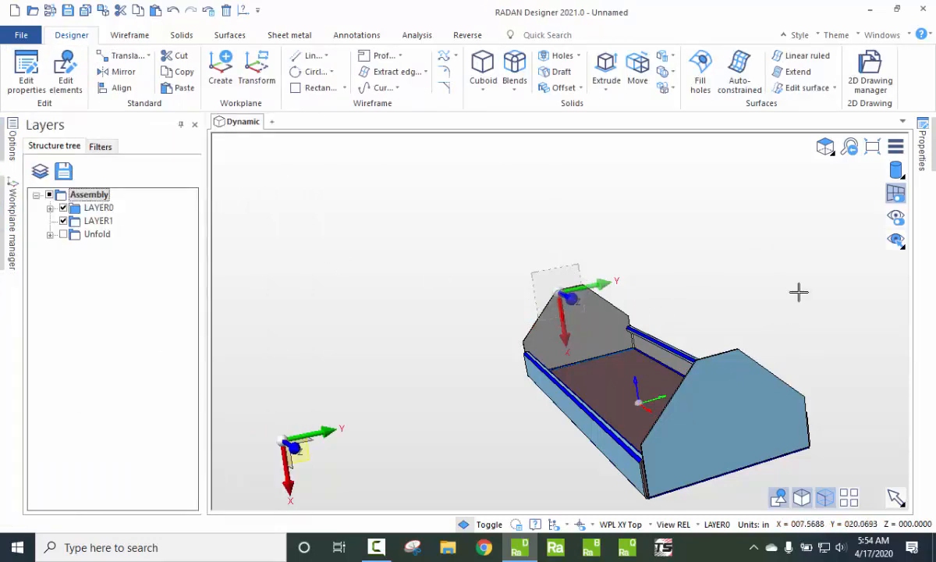
Step: Draw a three-segment open U profile below the negative X end flange's top edge, 0.875 in deep and spanning corner to corner
scroll(601, 322, up, 2)
scroll(589, 297, up, 2)
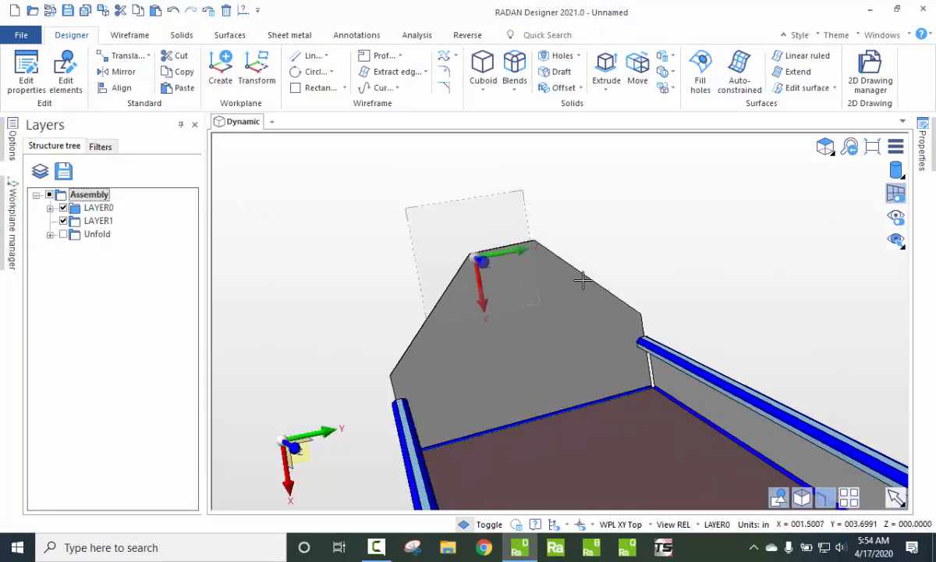
scroll(497, 265, up, 3)
scroll(497, 266, up, 1)
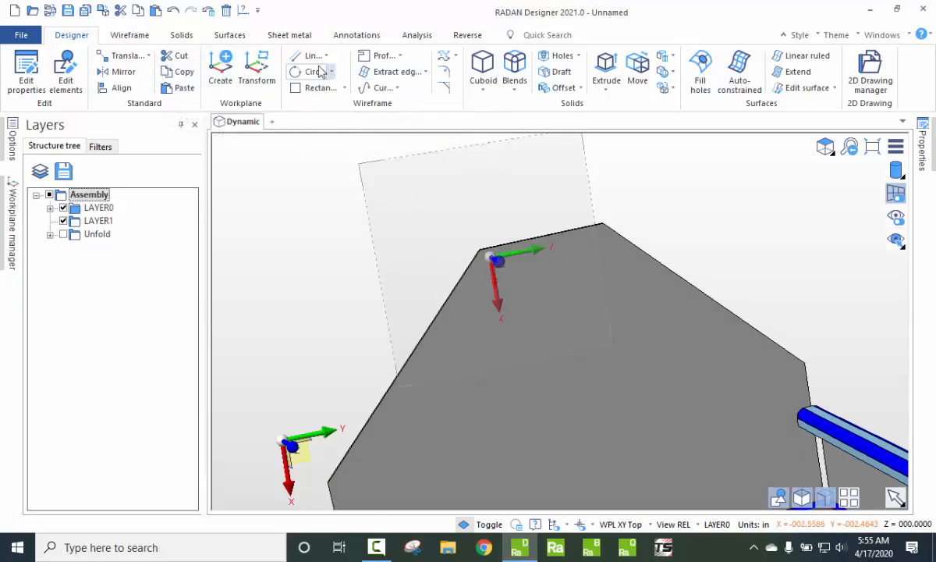
click(133, 36)
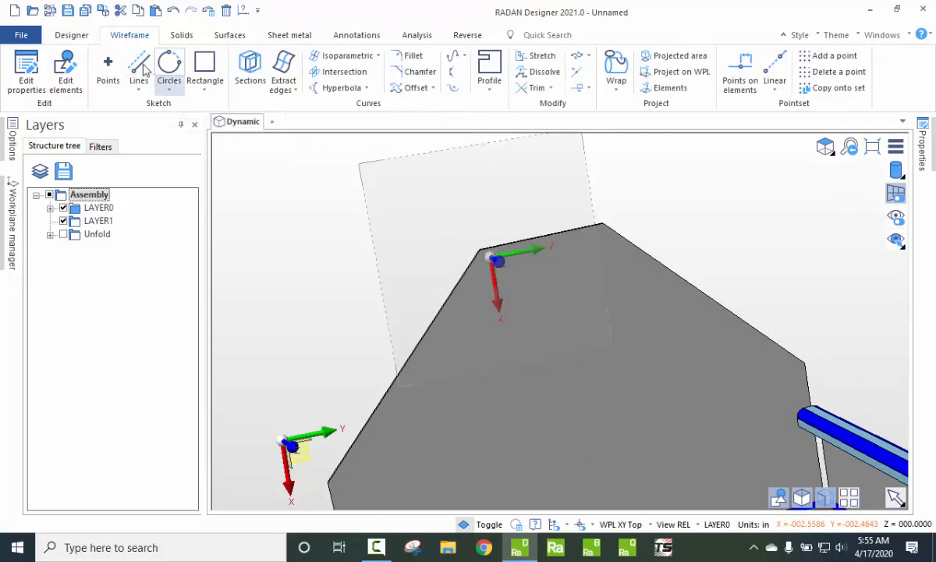
click(138, 64)
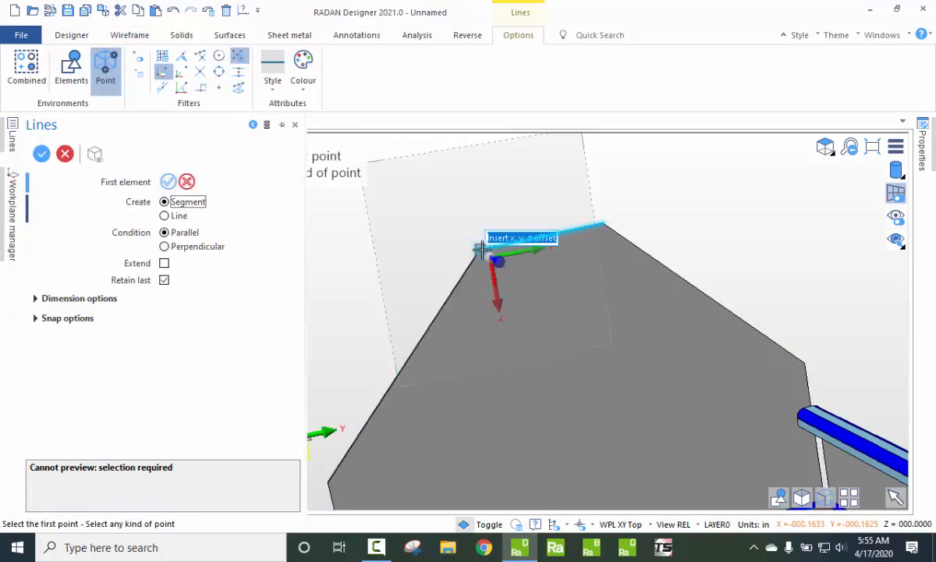
click(480, 248)
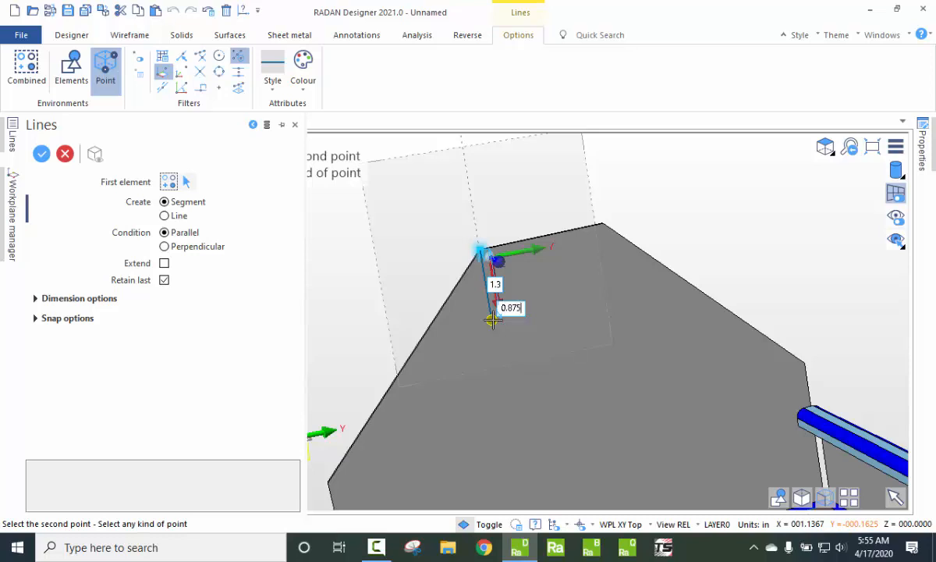
key(Return)
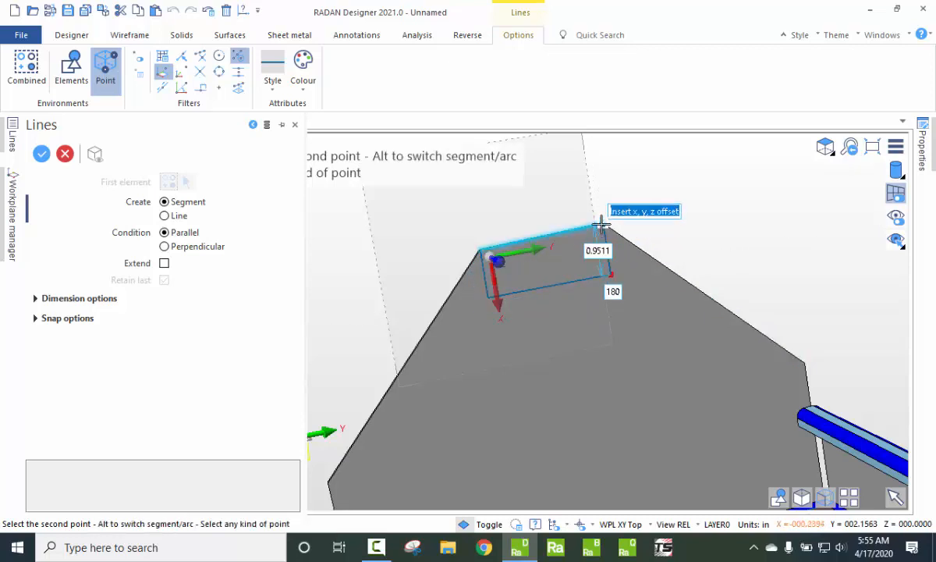
key(Escape)
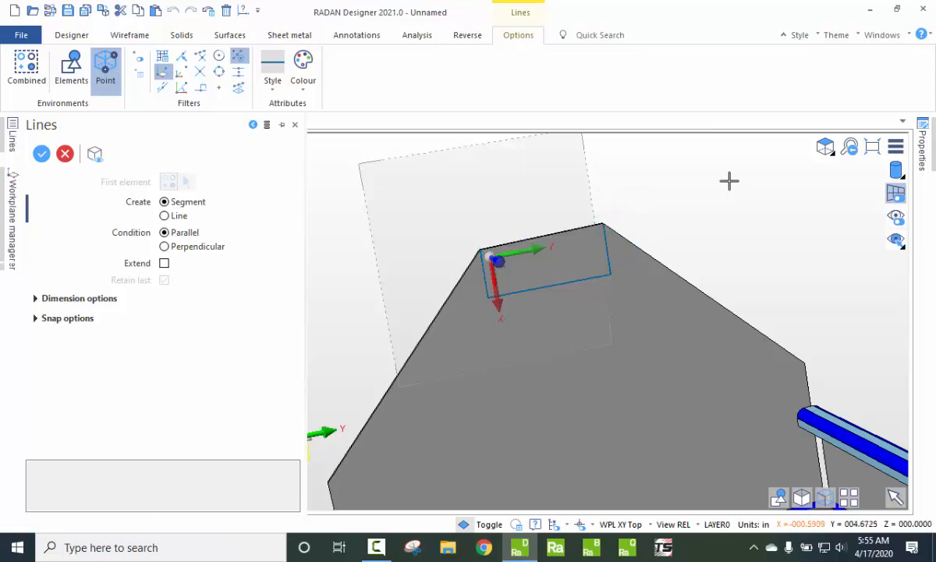
key(Escape)
Step: Start creating a sheet metal part from the three profile segments, 0.075 in thick with a 0.16 in inner radius
scroll(303, 303, down, 3)
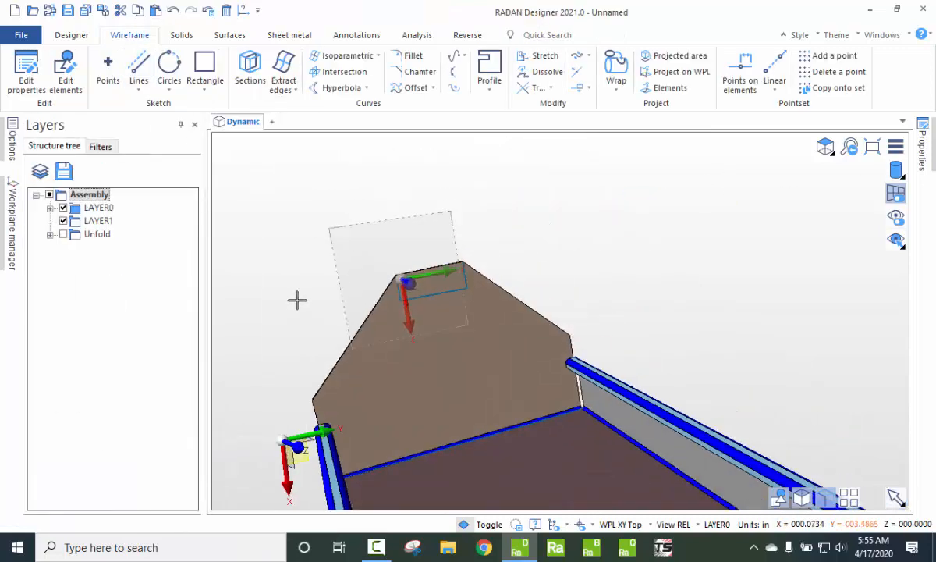
scroll(408, 261, down, 1)
middle_drag(263, 334, 350, 370)
scroll(539, 370, up, 3)
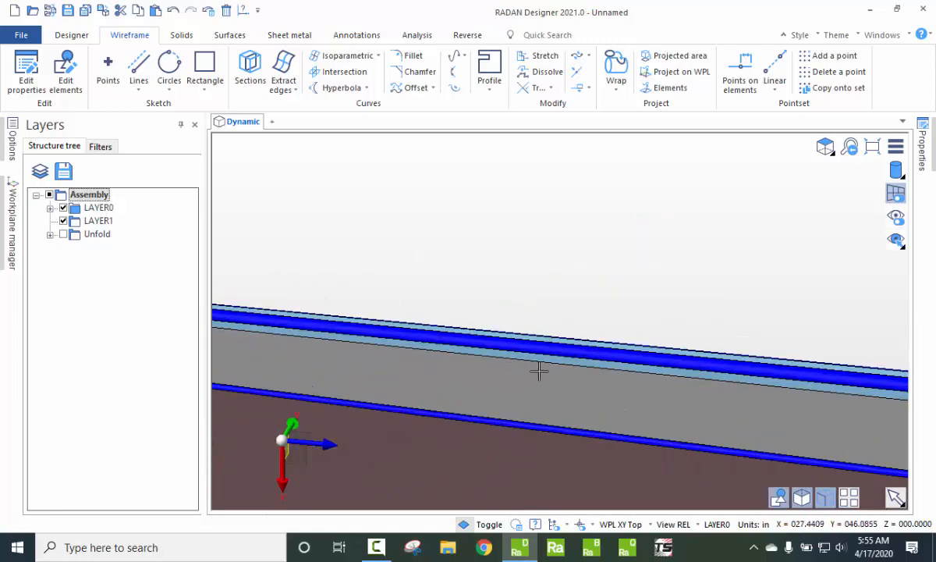
scroll(602, 377, down, 4)
scroll(420, 311, up, 2)
scroll(491, 294, up, 1)
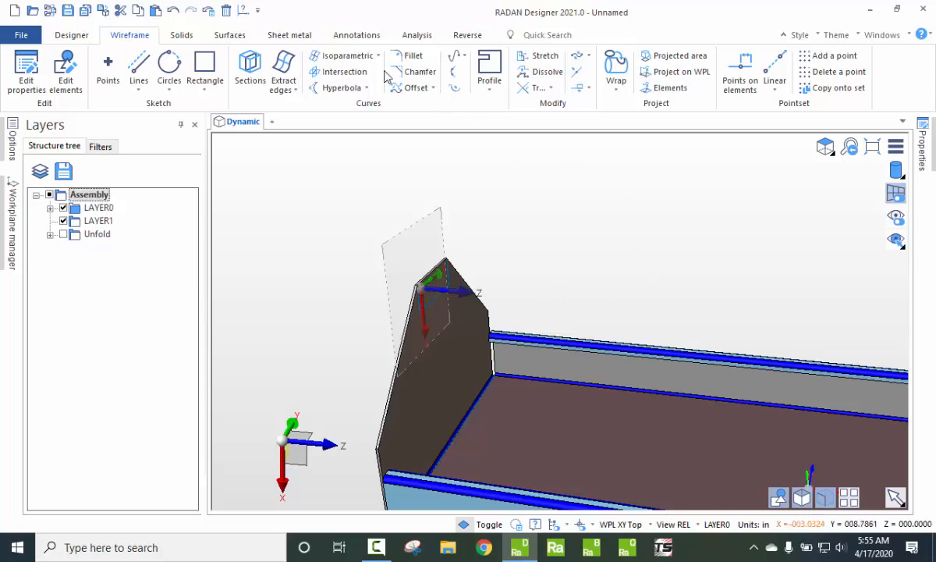
click(287, 36)
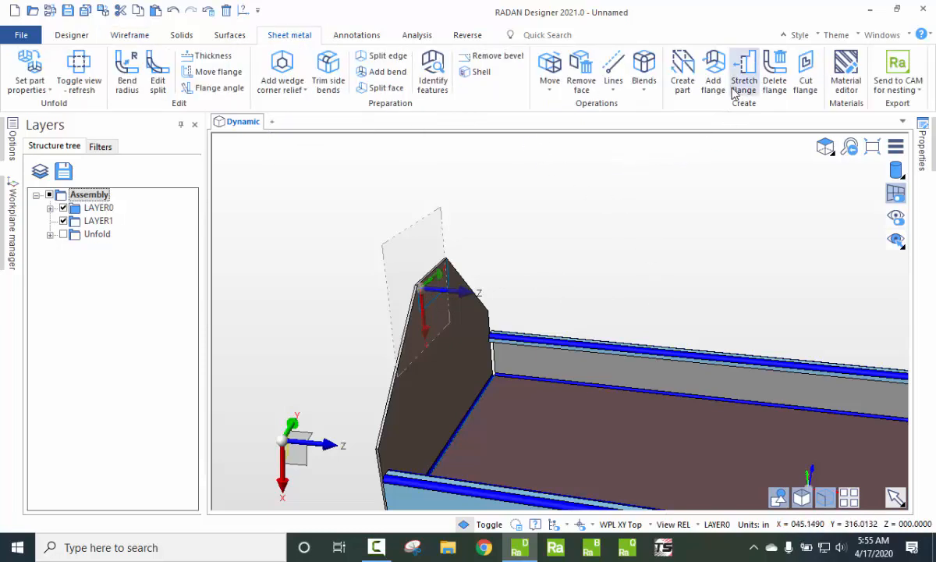
click(684, 72)
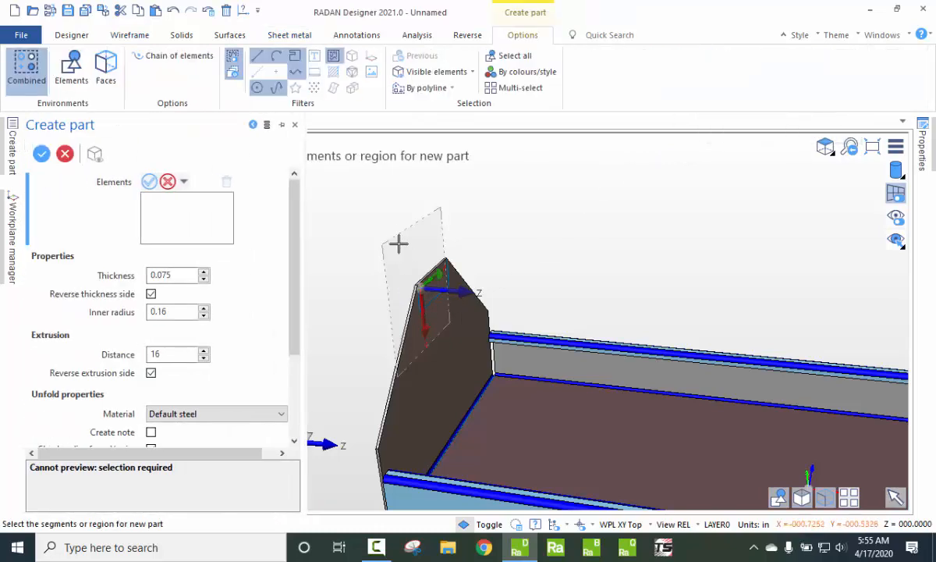
drag(394, 244, 464, 314)
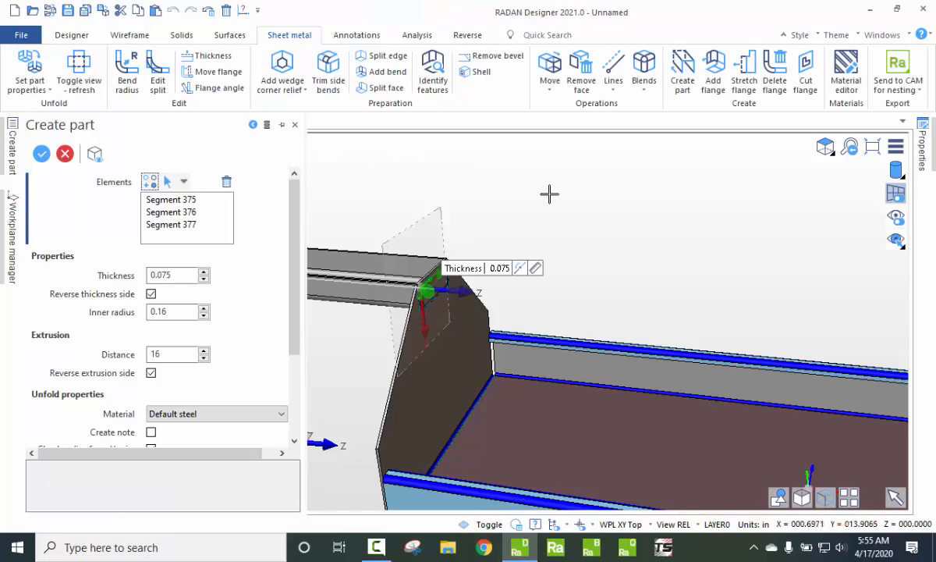
Step: Try the new part's thickness on the opposite side of the profile, and restore the reversed thickness side
scroll(546, 199, up, 2)
scroll(471, 244, up, 4)
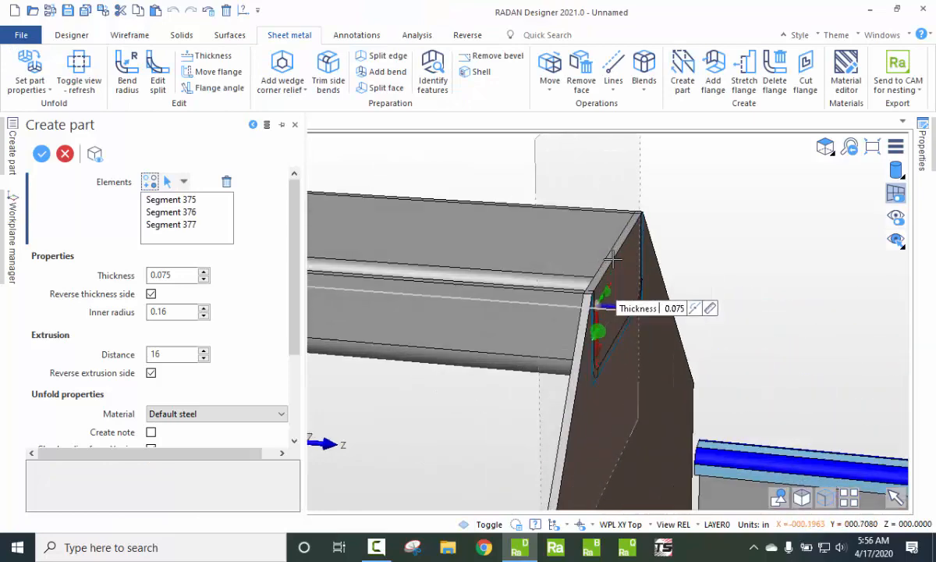
scroll(607, 264, up, 1)
scroll(538, 301, down, 5)
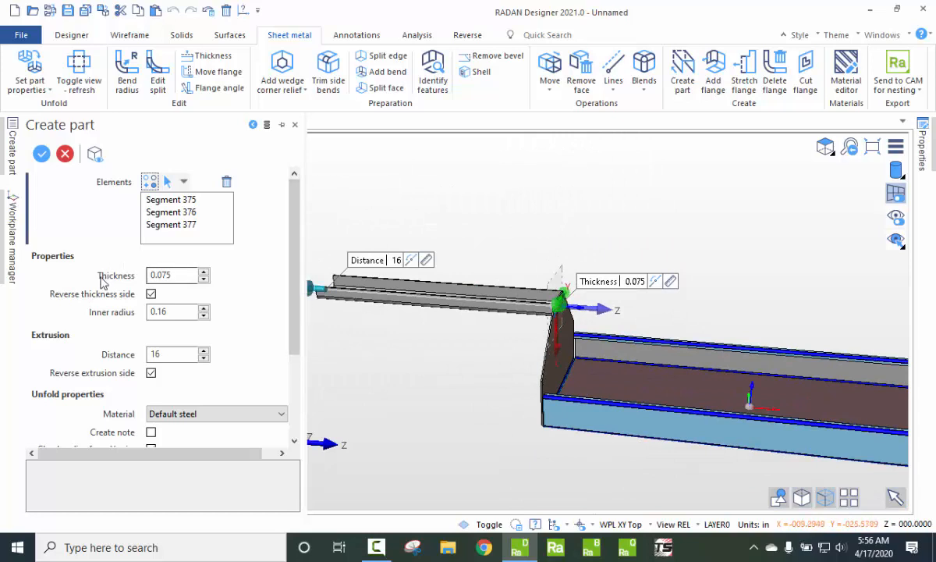
click(151, 294)
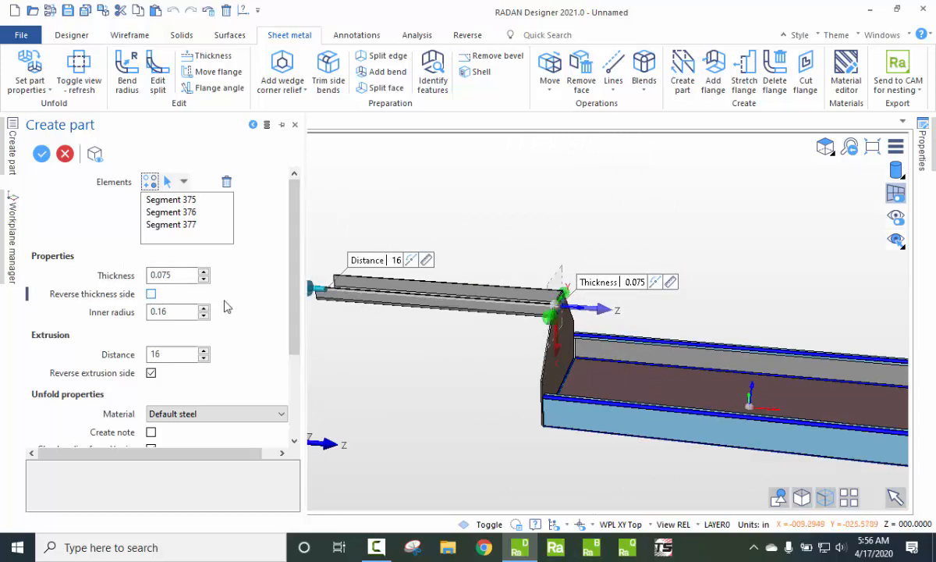
scroll(351, 360, down, 3)
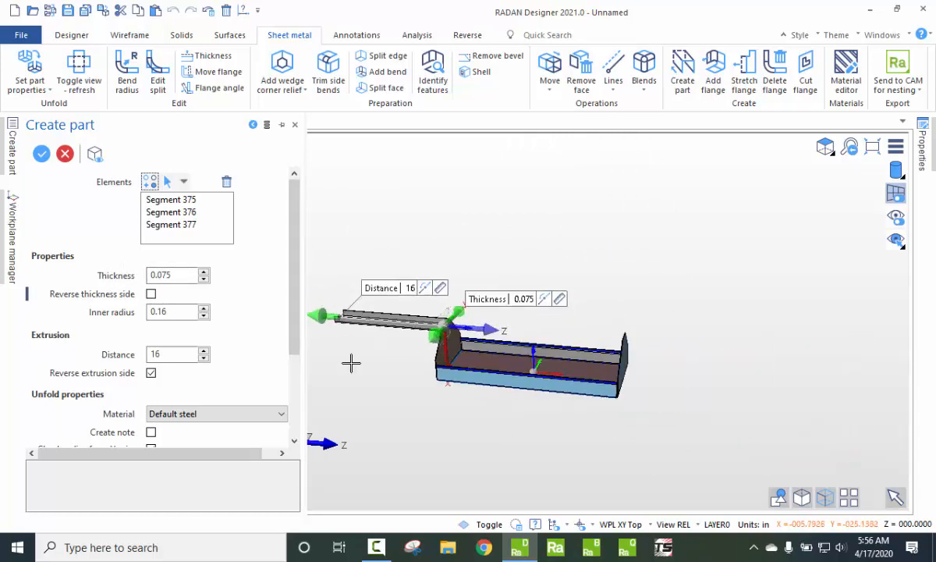
click(151, 294)
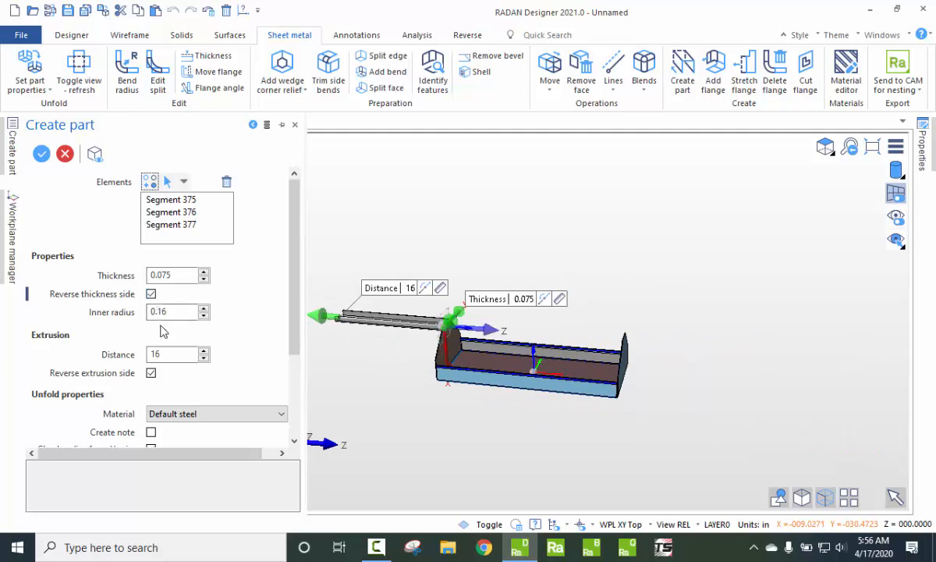
Step: Reverse the U channel's extrusion side, extend it to the far end flange with a 24.18 in distance, and create the part
click(151, 374)
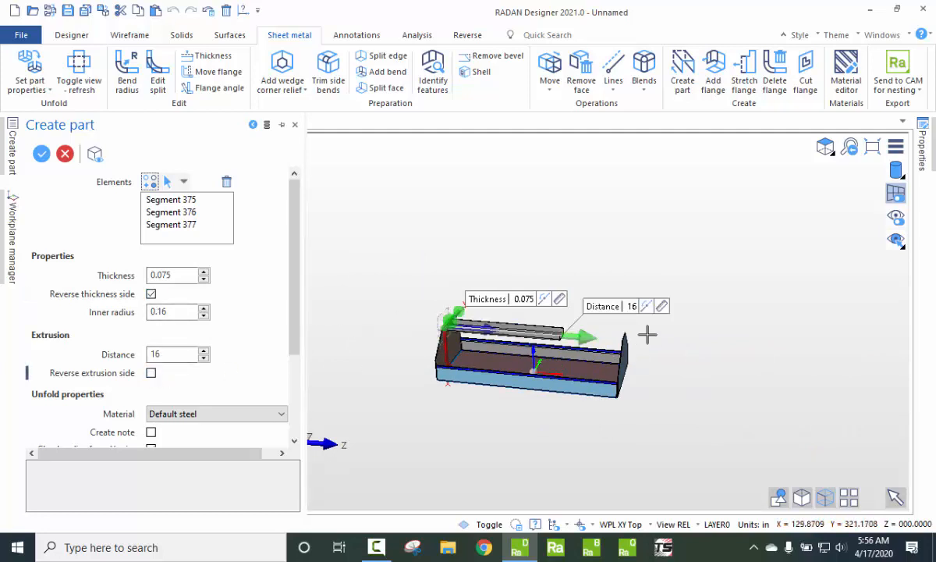
drag(590, 336, 634, 341)
scroll(609, 331, up, 5)
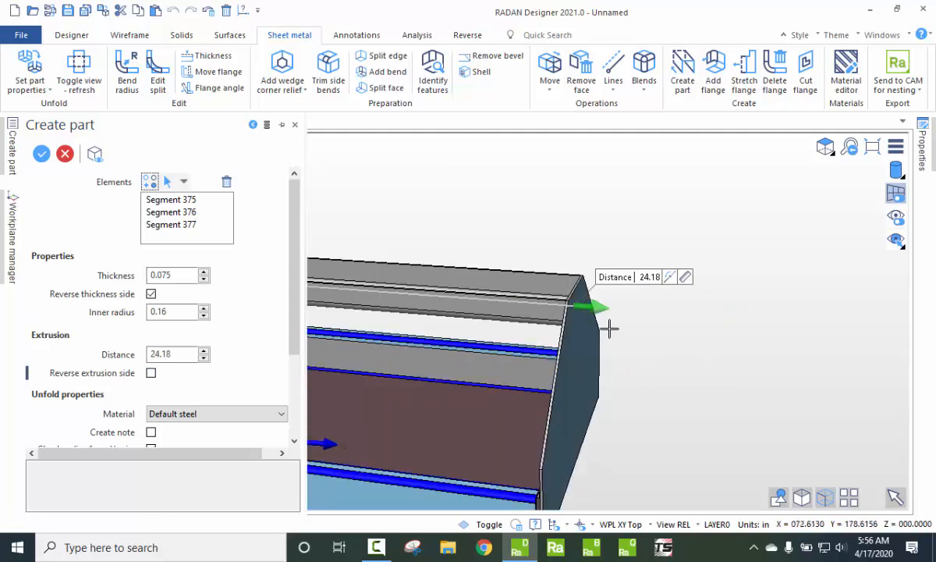
scroll(757, 361, down, 5)
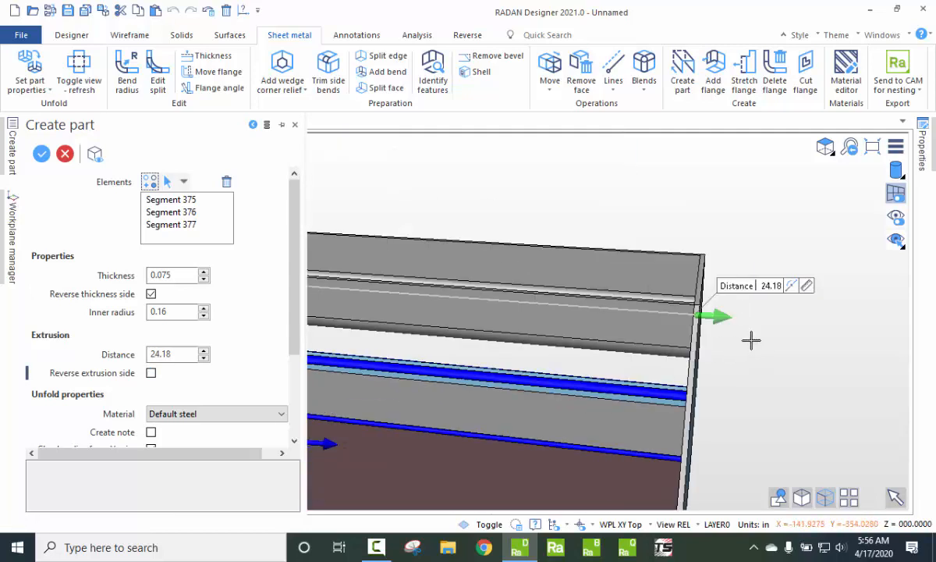
right_click(540, 198)
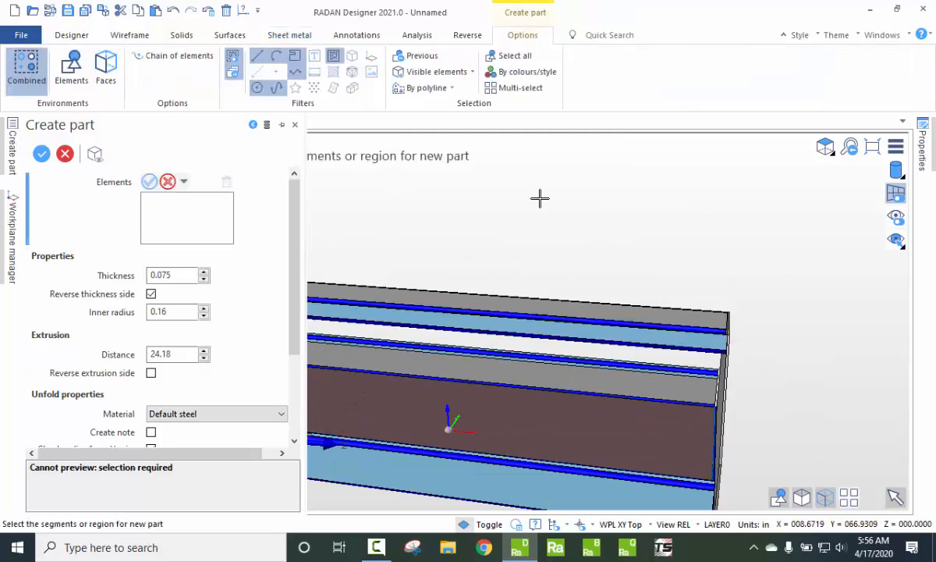
right_click(540, 199)
Step: Set the part properties with automatic primary face selection, Default steel, material notes and a K-factor of 0.447
scroll(655, 220, down, 3)
mouse_move(826, 146)
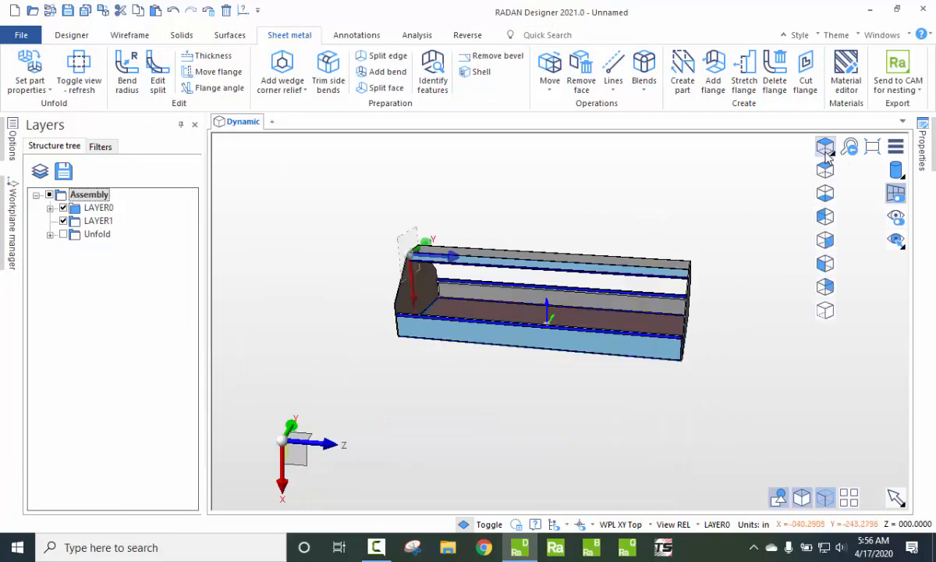
click(824, 306)
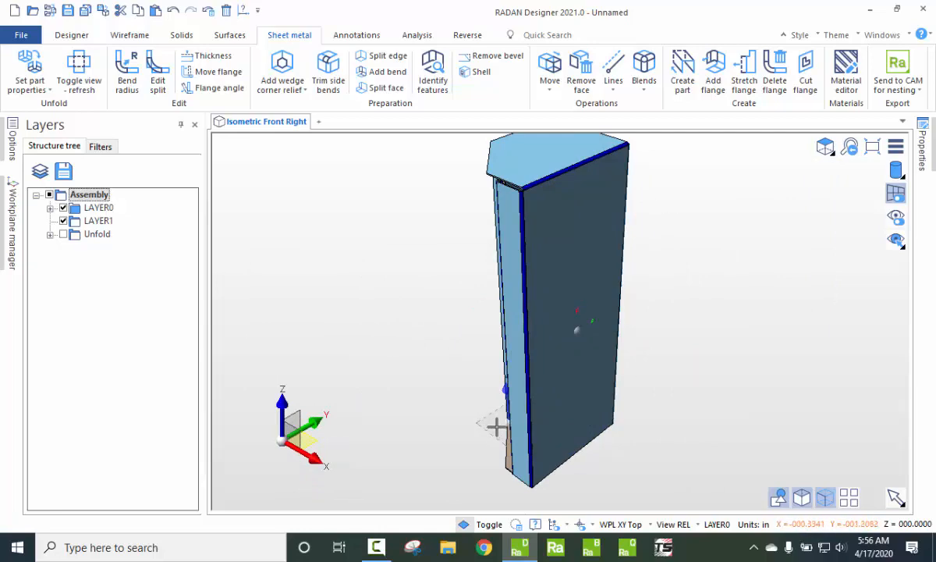
middle_drag(674, 336, 710, 360)
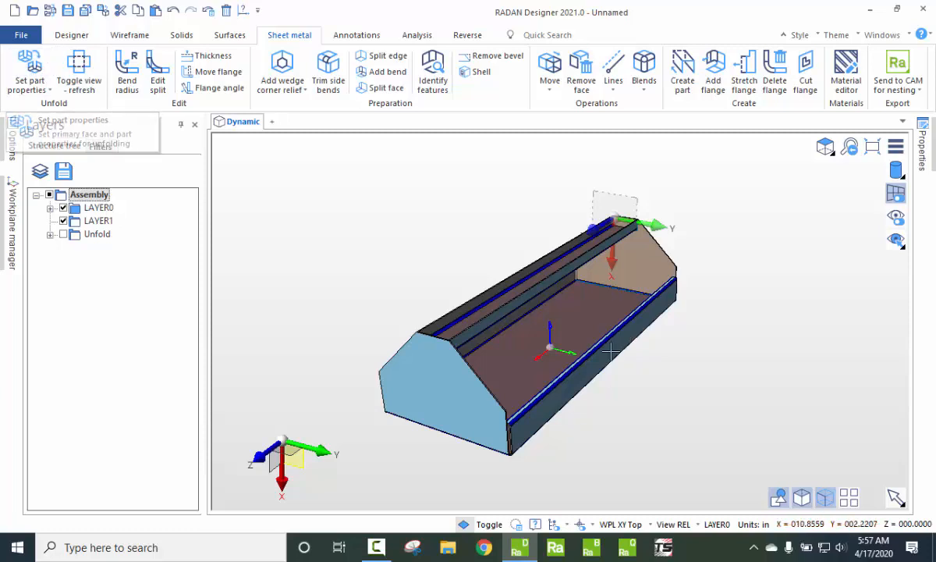
click(30, 65)
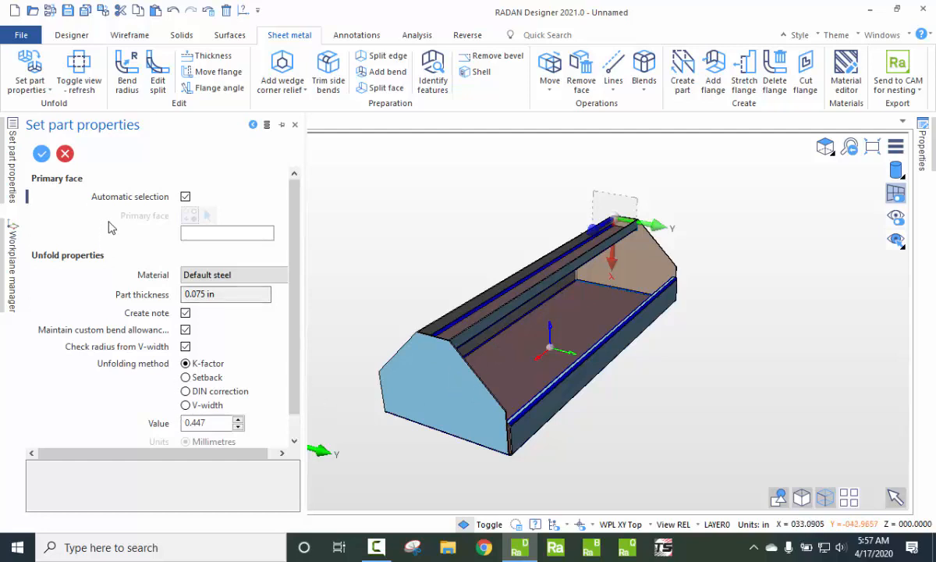
click(48, 154)
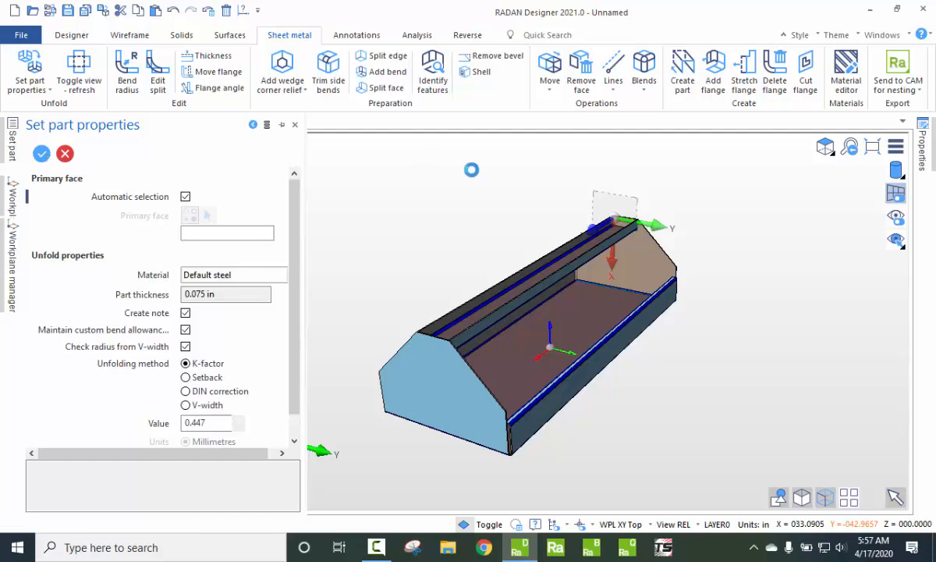
scroll(510, 303, down, 3)
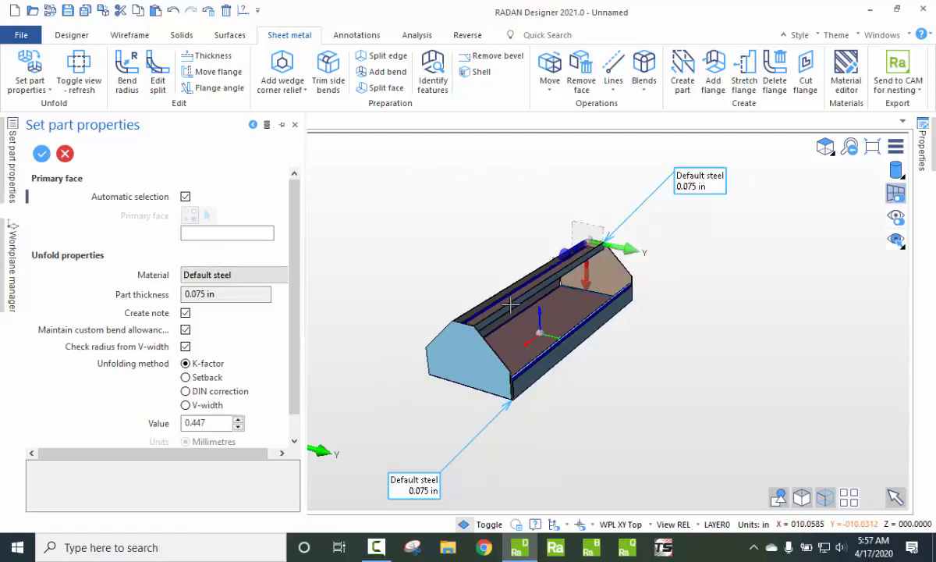
middle_drag(565, 330, 499, 257)
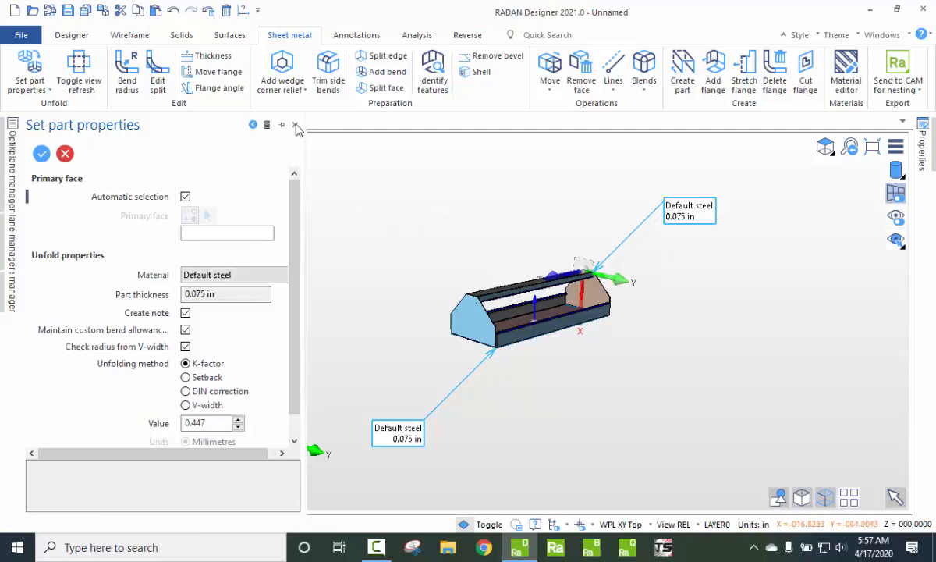
click(295, 125)
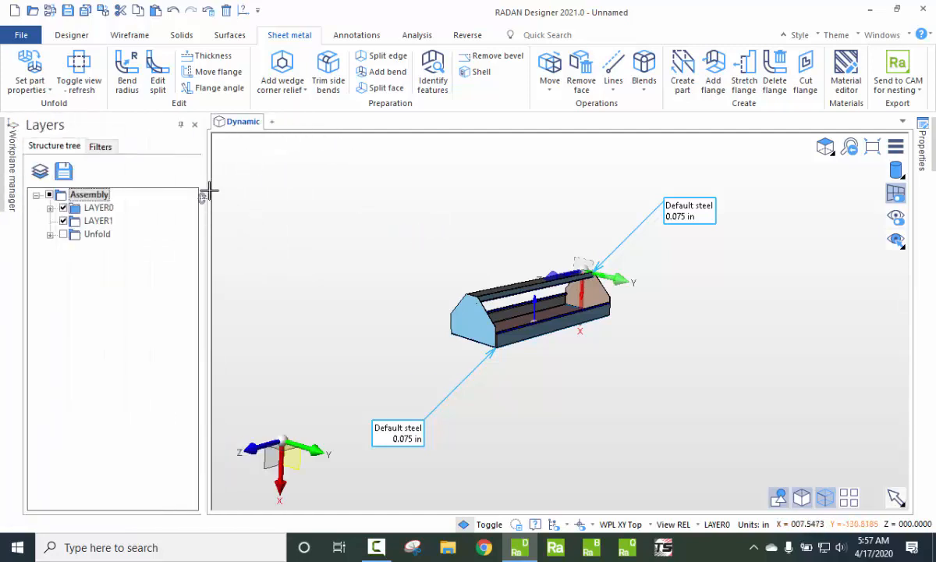
Step: Unfold the tray and channel to inspect their flat patterns, and return to the folded view
click(79, 70)
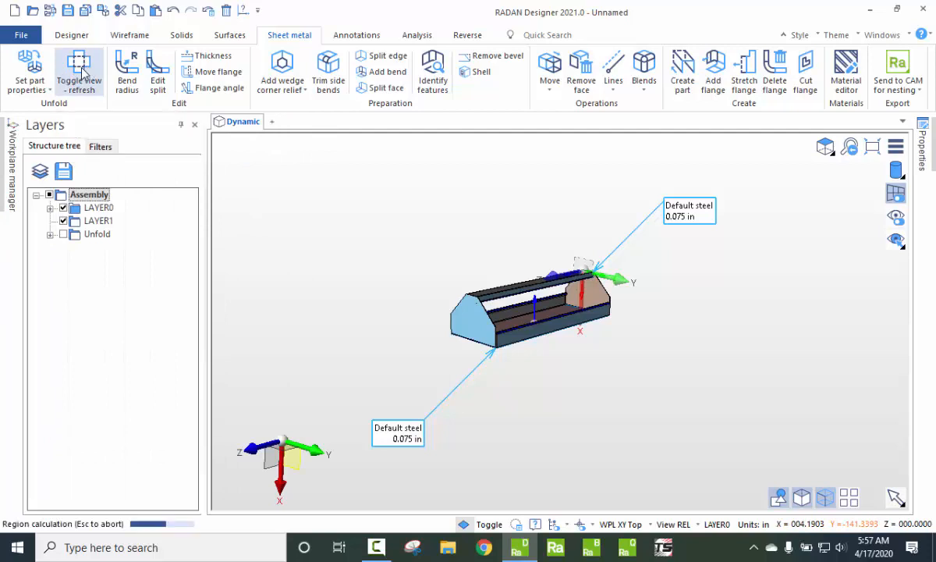
mouse_move(718, 283)
middle_down()
mouse_move(727, 309)
mouse_move(718, 334)
mouse_move(730, 324)
mouse_move(706, 253)
mouse_move(727, 278)
middle_up()
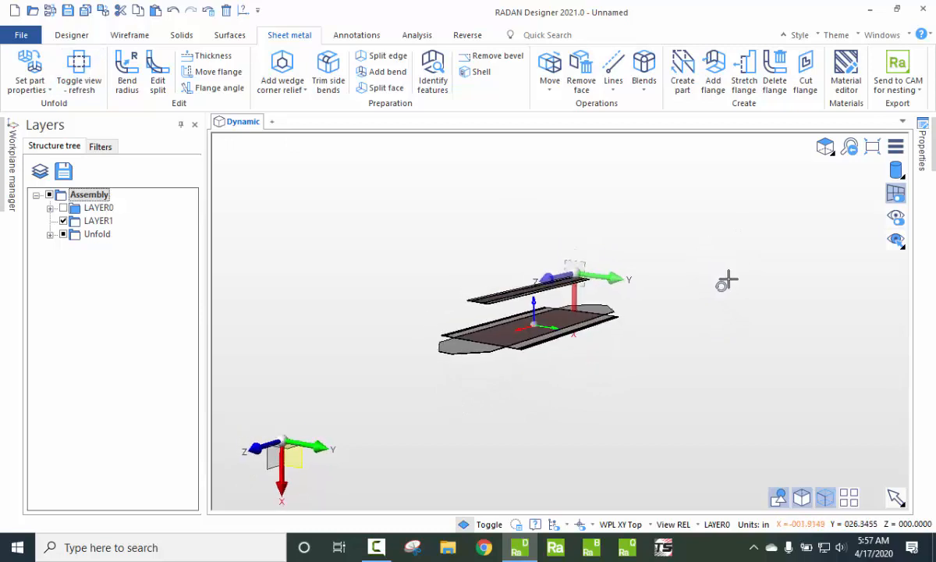
click(79, 70)
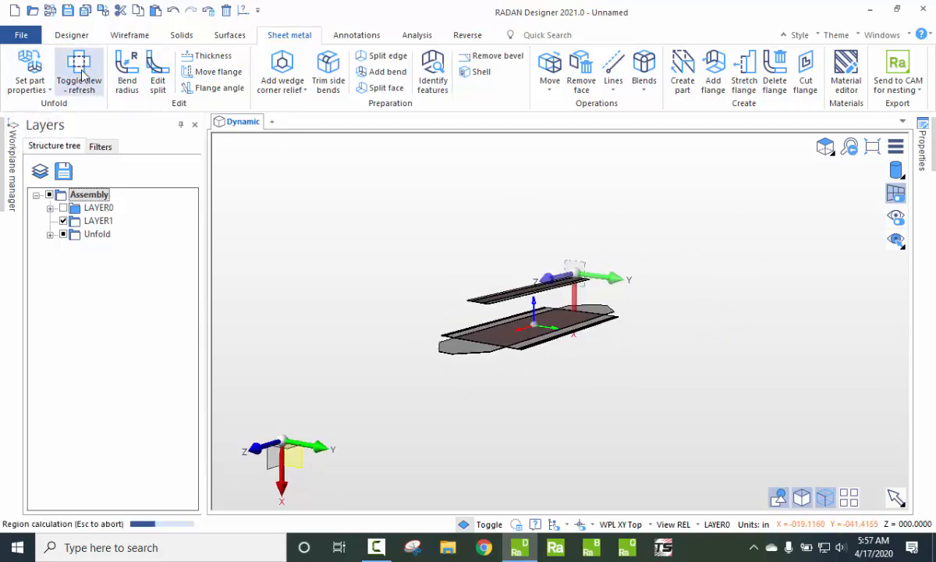
Step: Save the model as "toolbox tray" in the 3D Files folder under Radan Designer
click(85, 11)
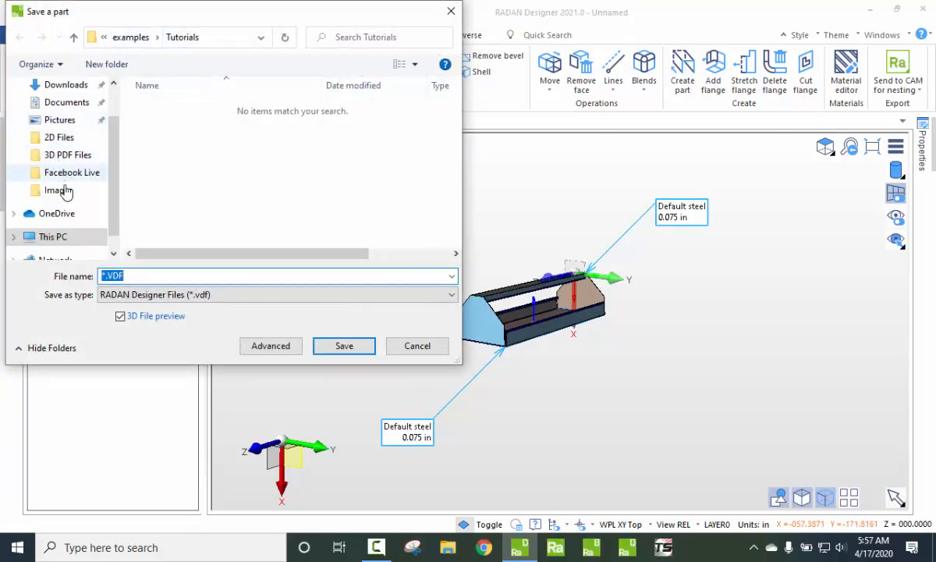
click(59, 138)
click(147, 37)
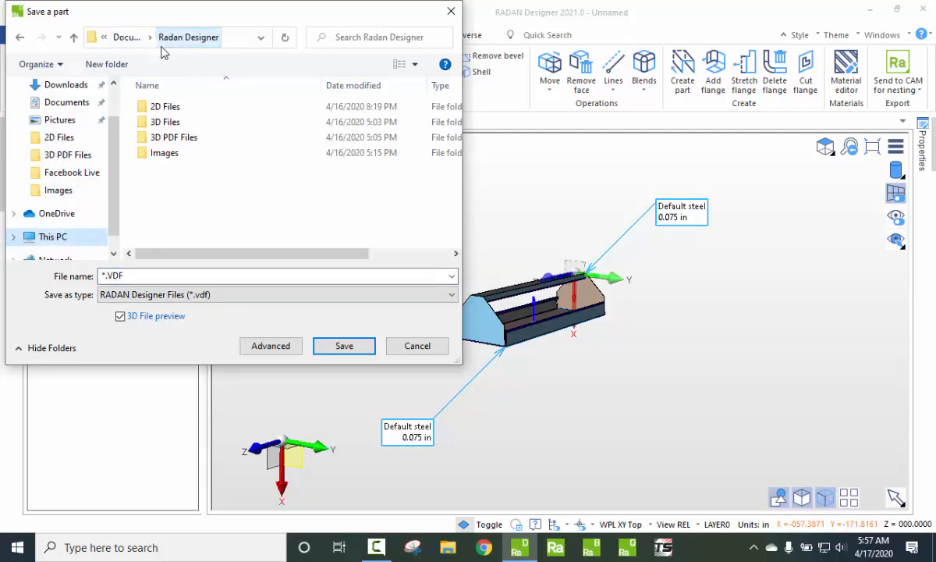
double_click(180, 123)
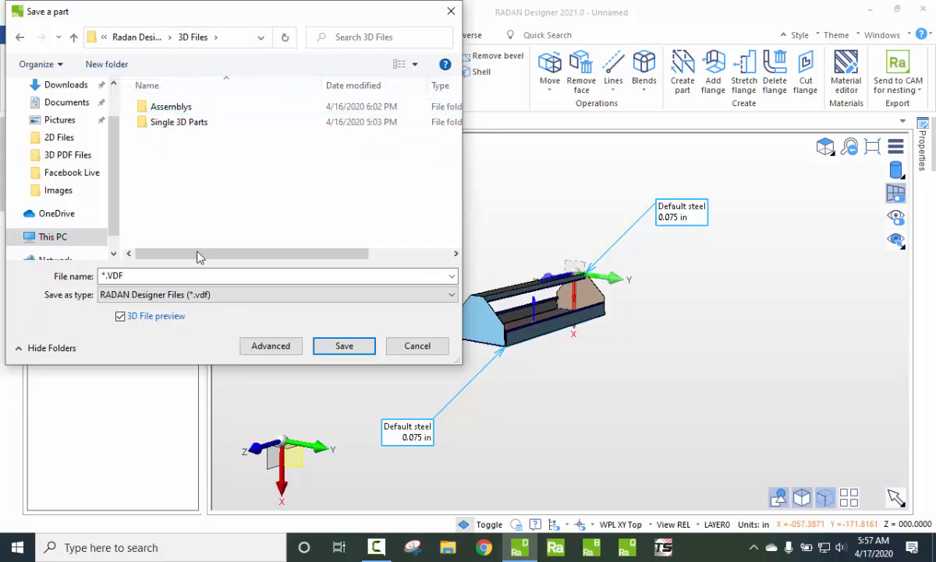
click(167, 278)
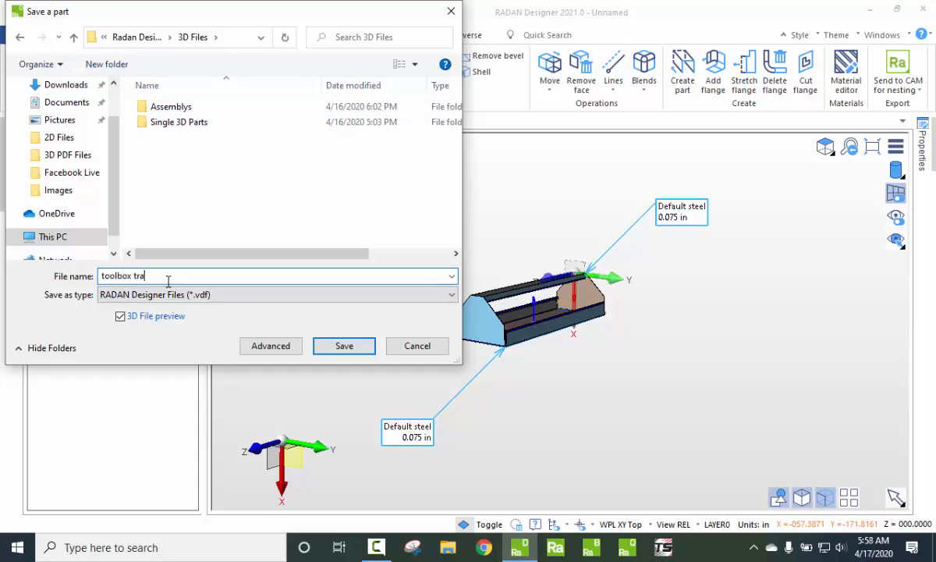
click(337, 355)
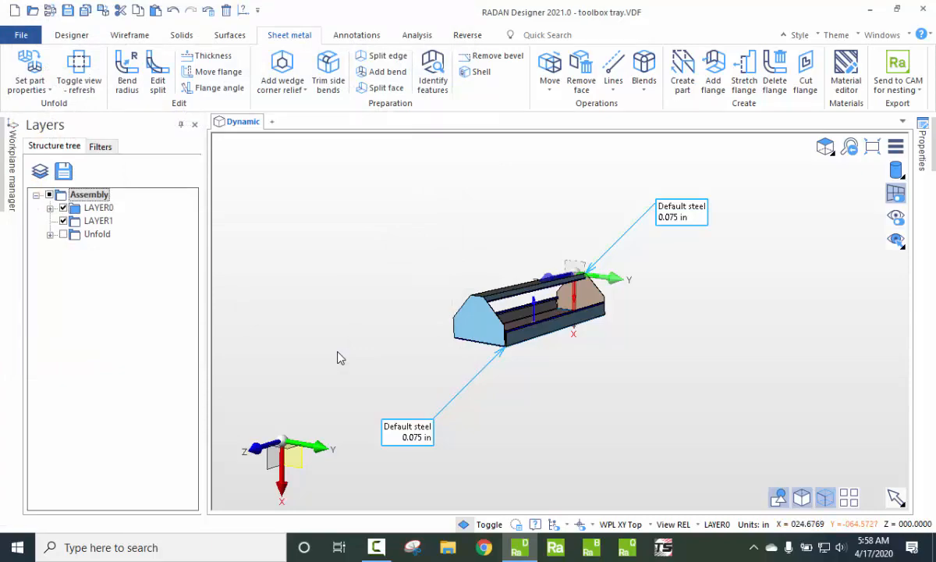
Step: Switch to RADAN Nest Editor and add the "toolbox tray" VDF file from the 3D Files folder to the parts import
click(872, 10)
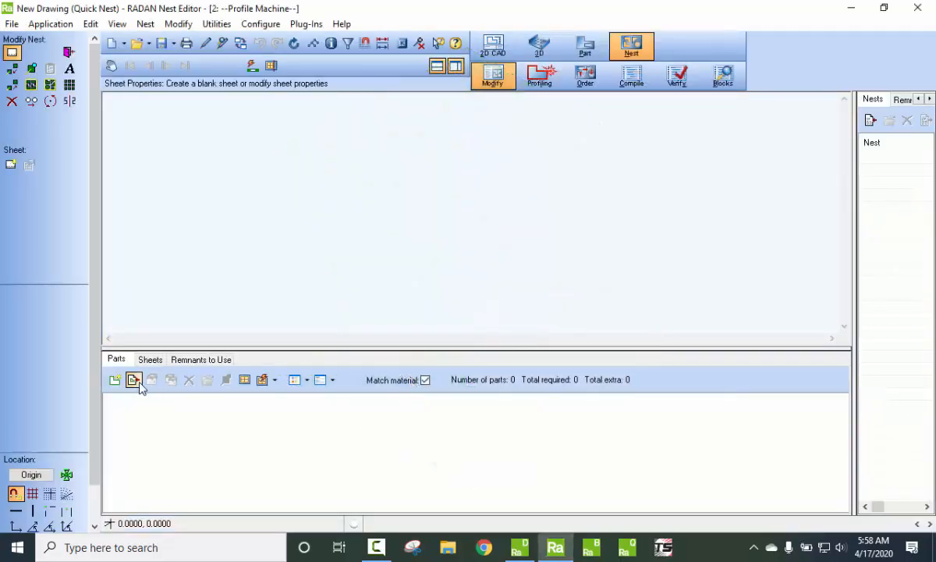
click(133, 380)
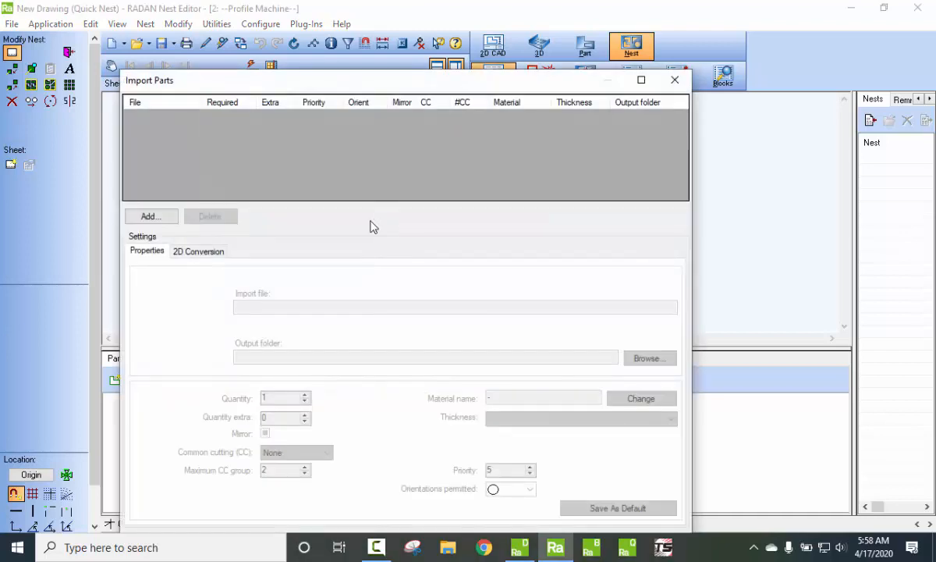
click(160, 216)
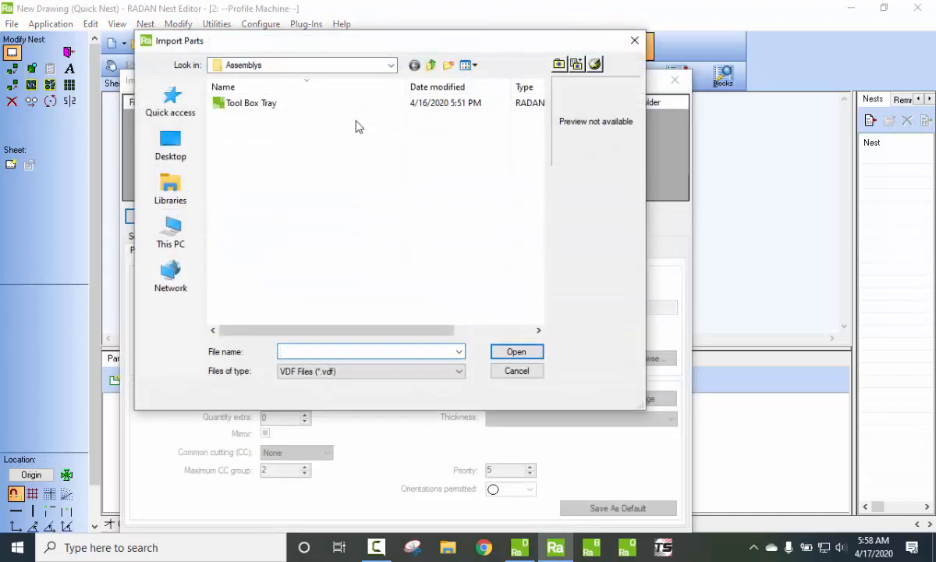
click(273, 109)
click(413, 65)
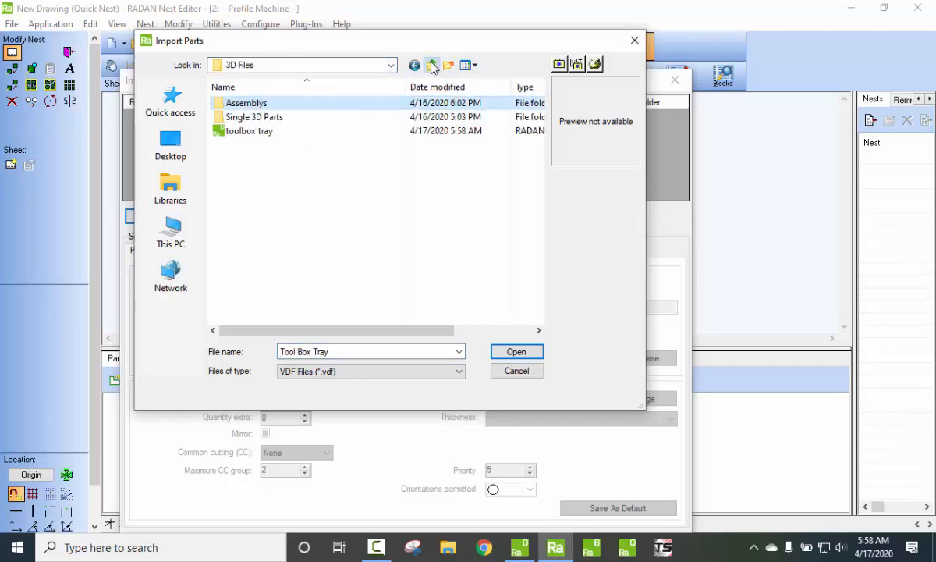
click(242, 131)
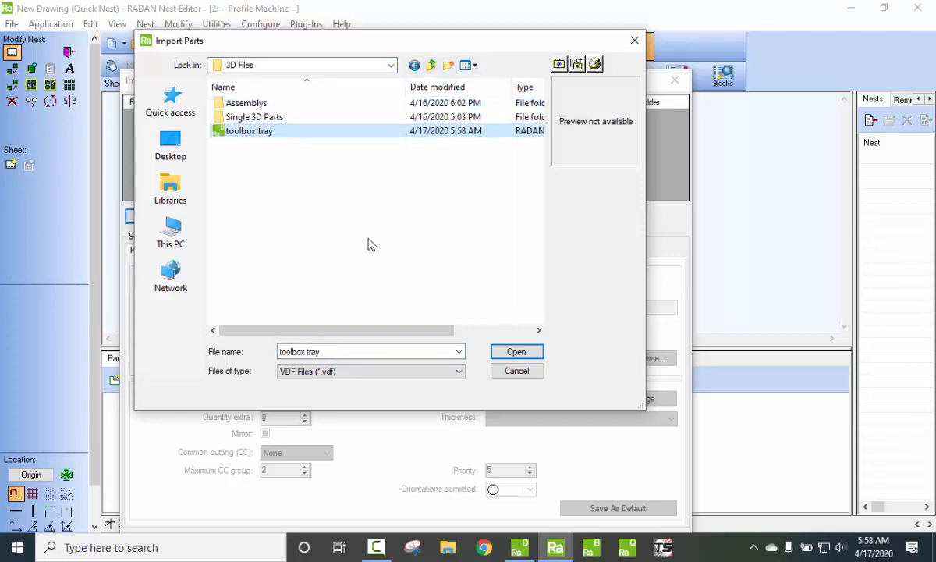
click(516, 352)
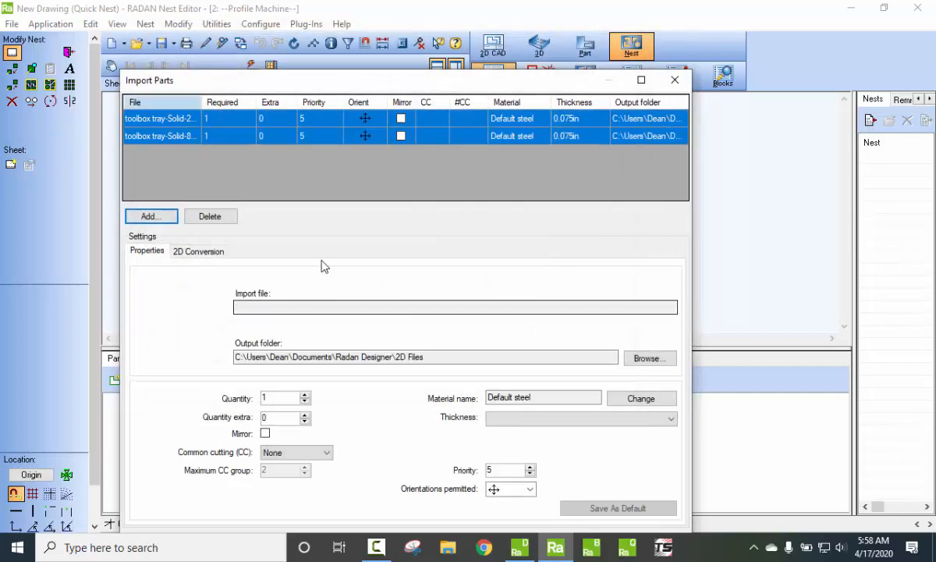
Step: Set both toolbox tray parts to CRS material with 0.06 in thickness and import them into the nest's parts list
drag(442, 87, 480, 32)
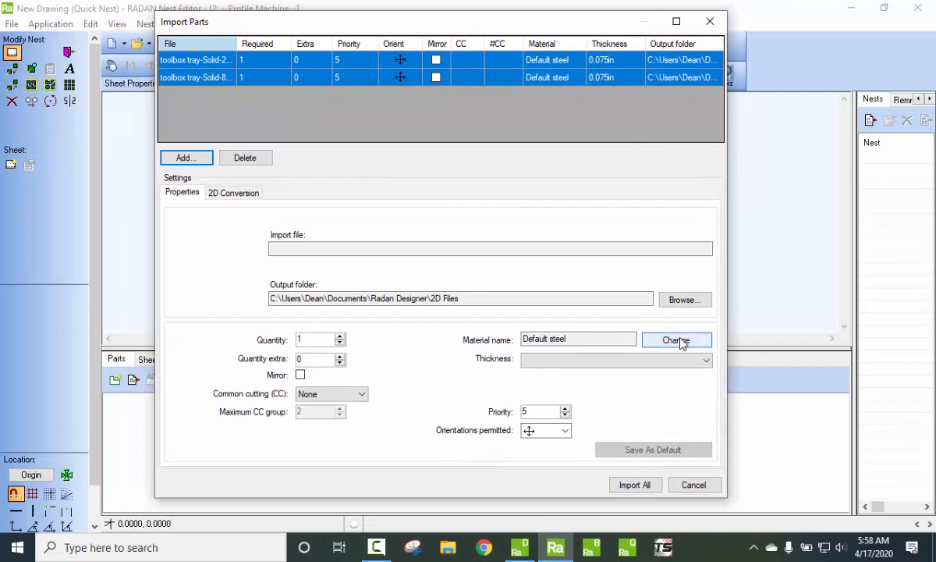
click(676, 340)
double_click(36, 68)
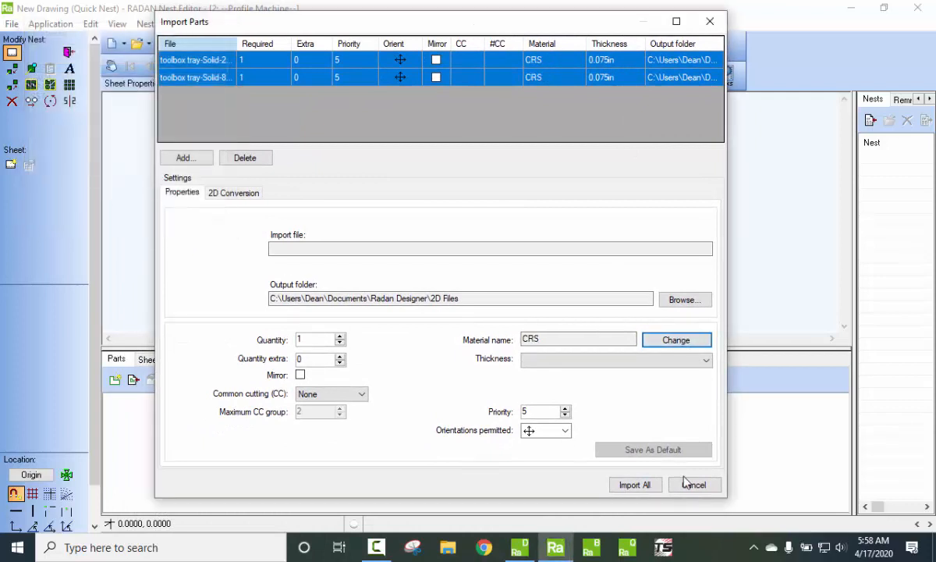
click(672, 362)
click(572, 405)
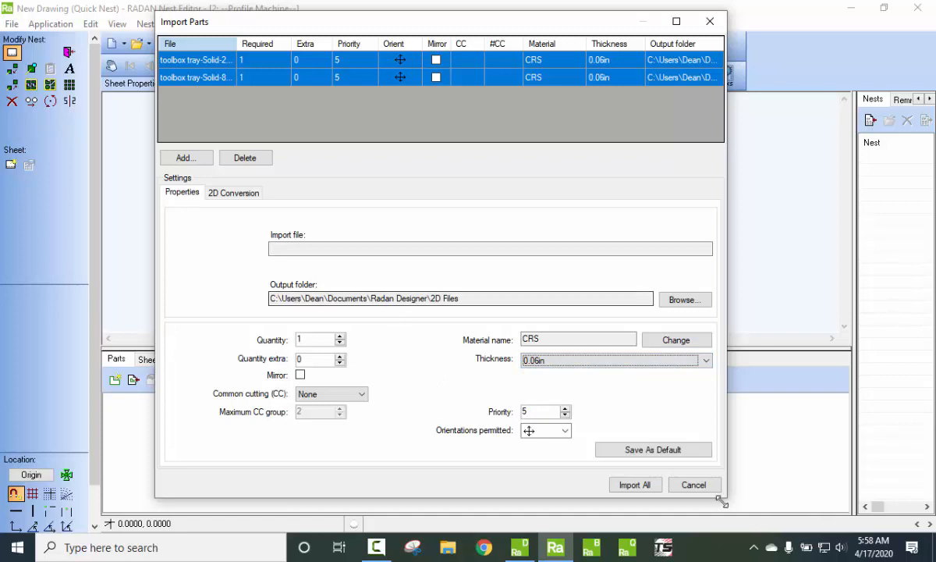
click(639, 485)
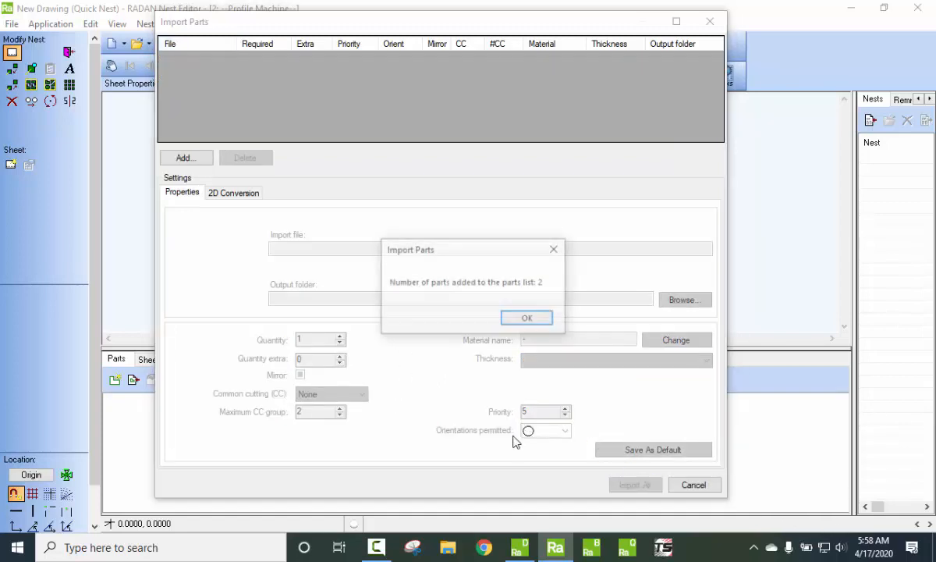
click(529, 320)
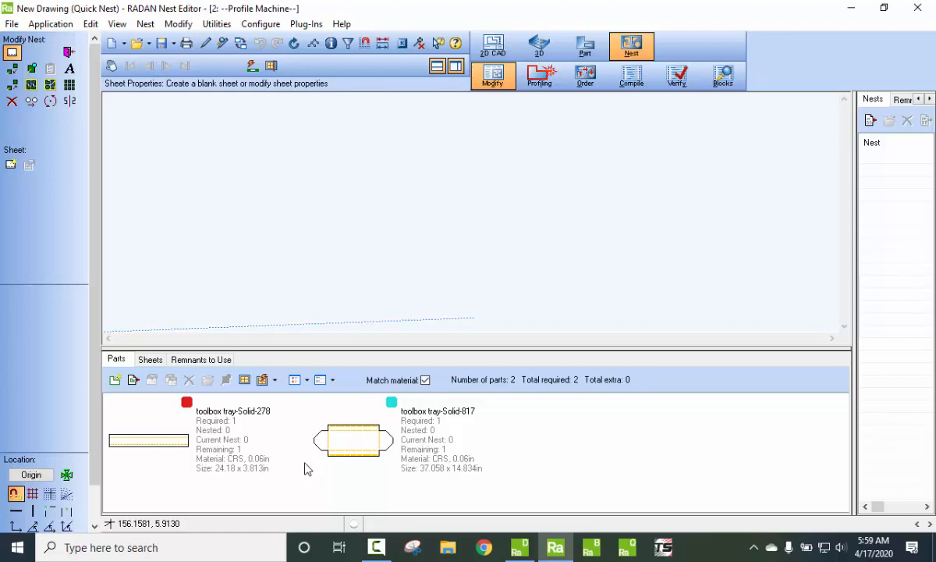
click(520, 546)
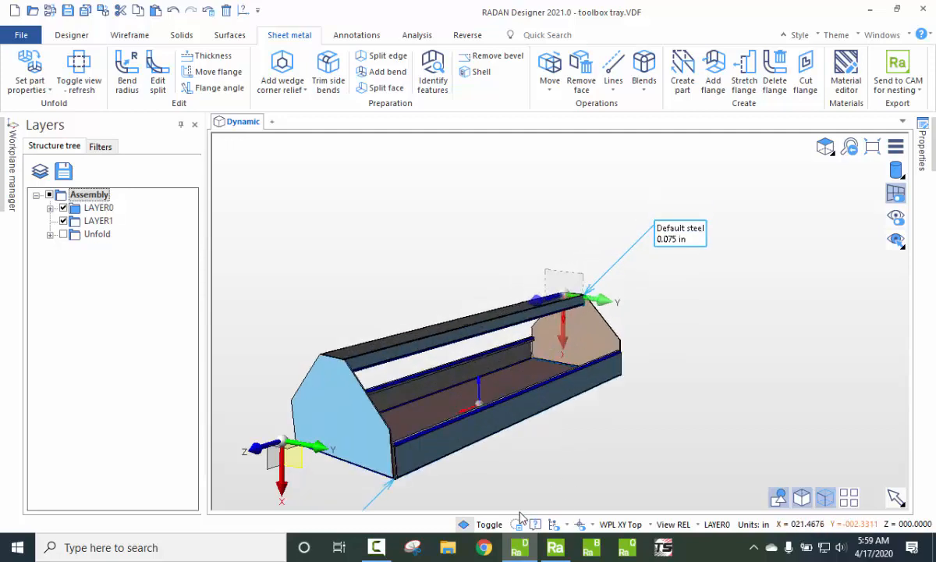
click(380, 551)
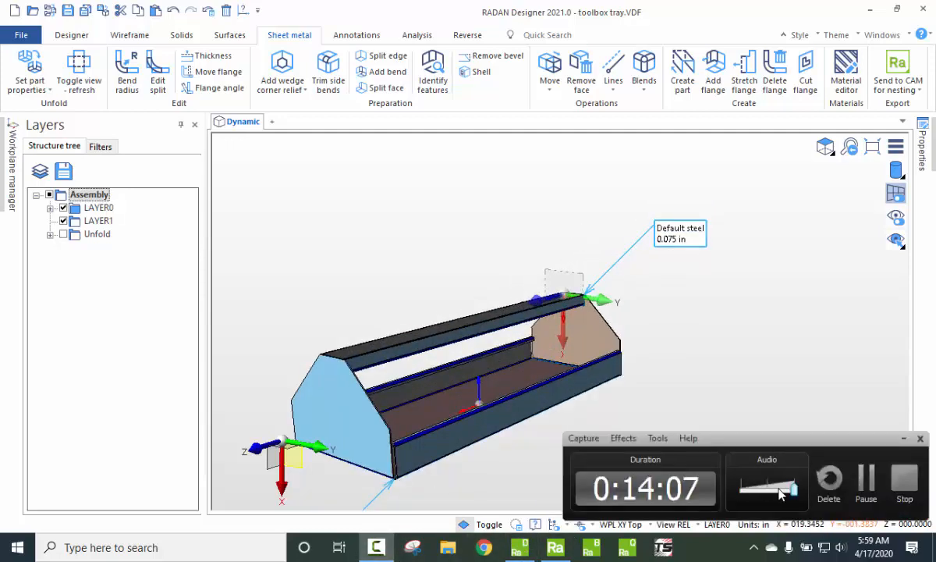